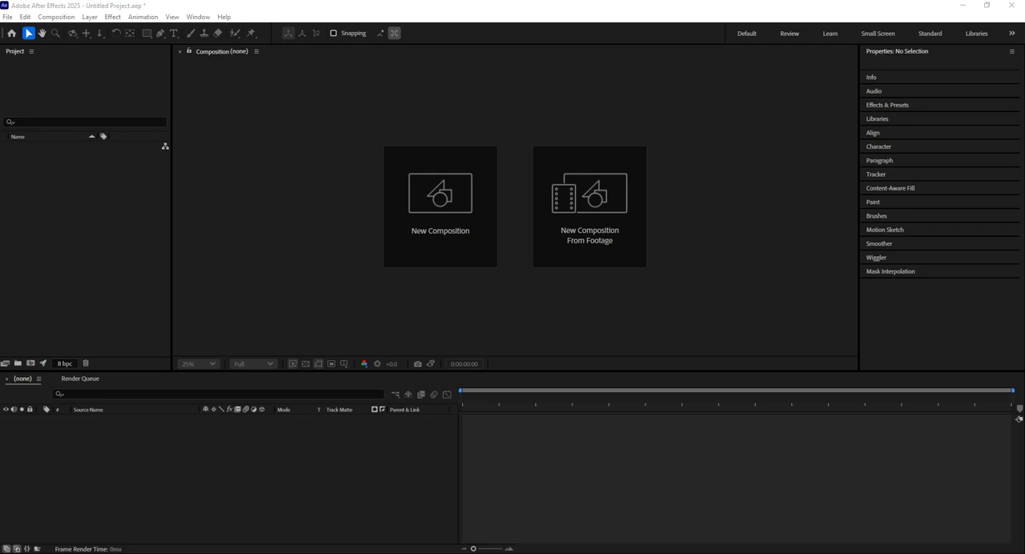
Create a 1920x1080 composition at 29.97 fps with a duration of 4 seconds
{"action": "left_click", "coordinate": [421, 215]}
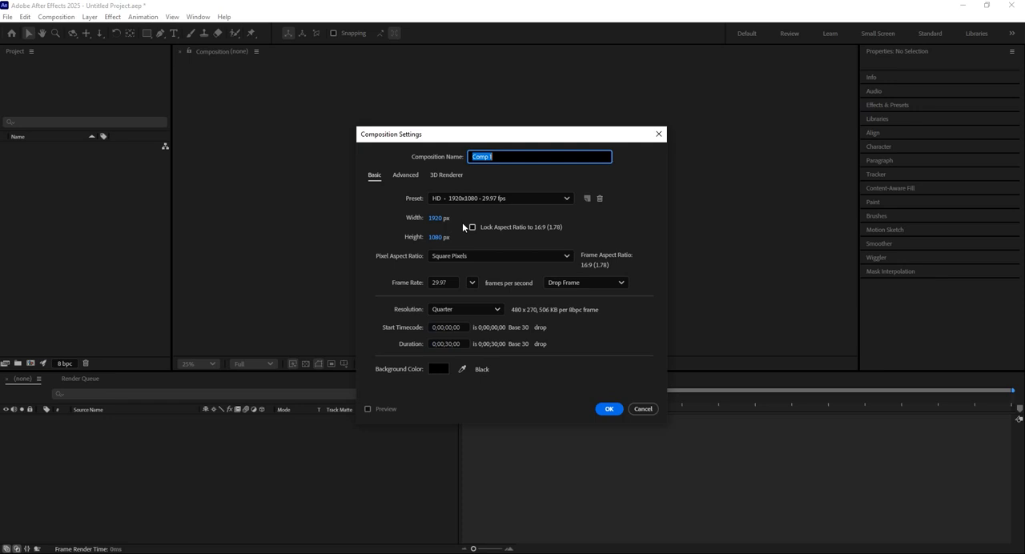
{"action": "left_click", "coordinate": [450, 344]}
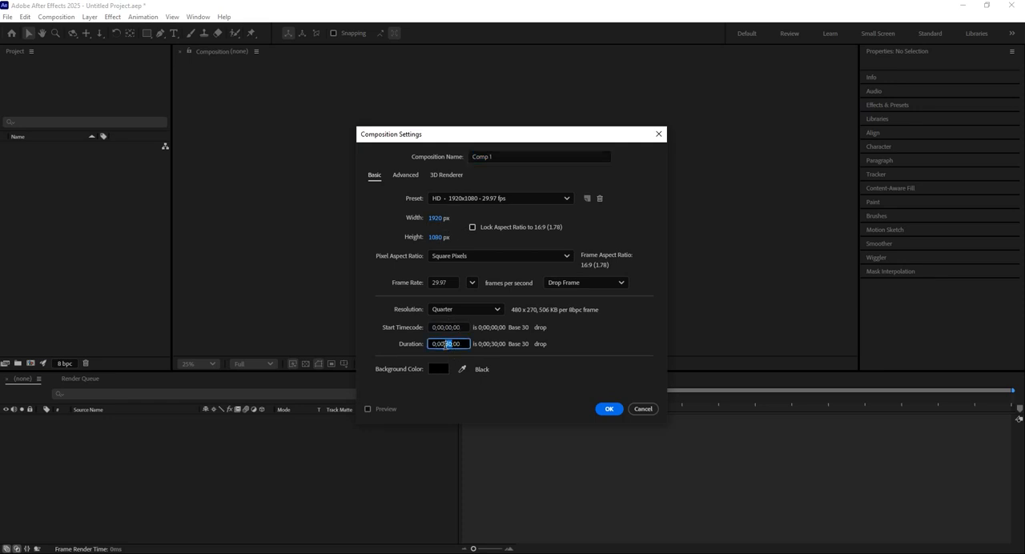
{"action": "left_click", "coordinate": [573, 394]}
{"action": "left_click", "coordinate": [602, 410]}
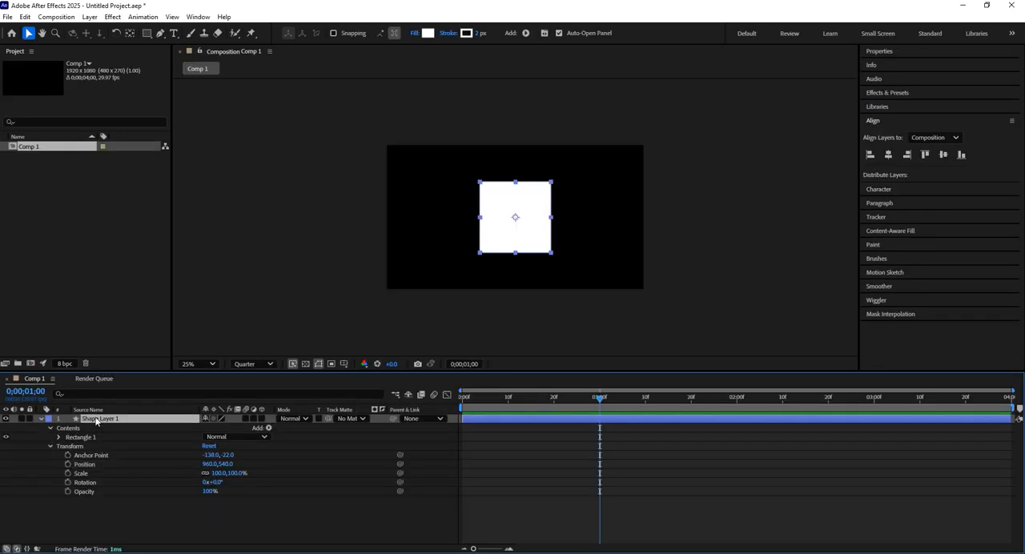
Delete the existing shape layer and draw a white square of about 476 px near the middle of the composition
{"action": "key", "text": "Delete"}
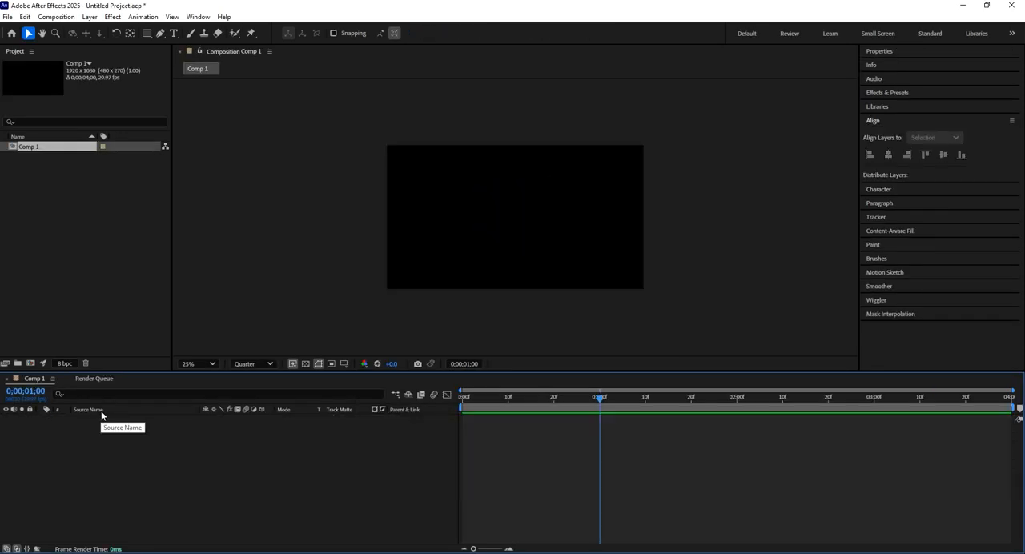
{"action": "left_click", "coordinate": [148, 34]}
{"action": "mouse_move", "coordinate": [486, 190]}
{"action": "left_mouse_down"}
{"action": "mouse_move", "coordinate": [552, 257]}
{"action": "mouse_move", "coordinate": [549, 246]}
{"action": "left_mouse_up"}
{"action": "key", "text": "ctrl"}
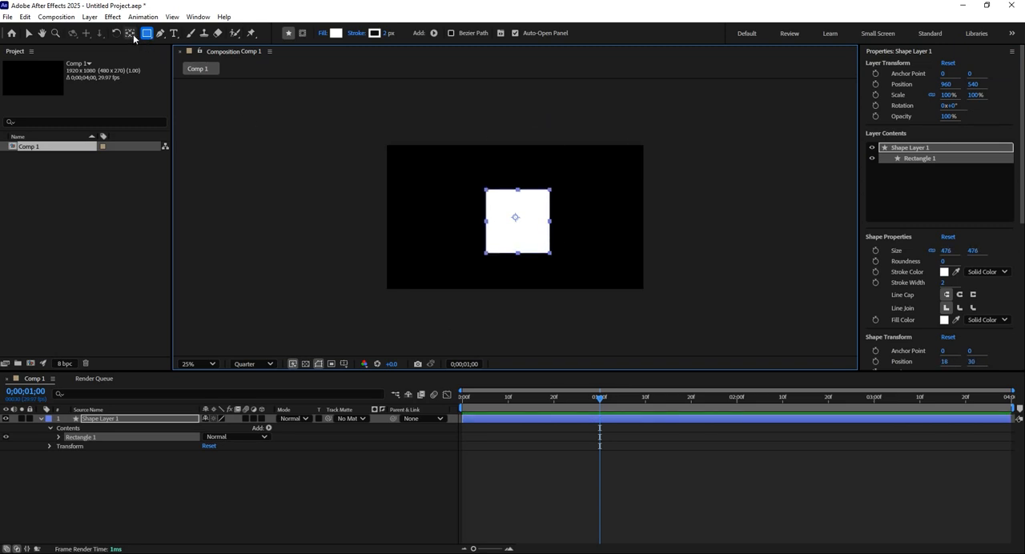
Move the shape layer's anchor point to the centre of the square, at 18, 30
{"action": "left_click", "coordinate": [132, 35]}
{"action": "left_click", "coordinate": [389, 474]}
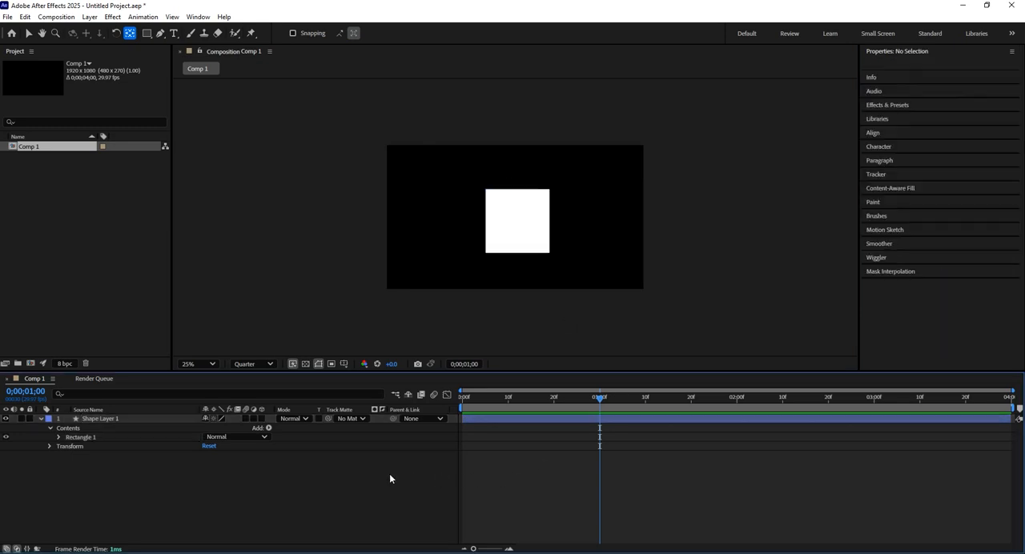
{"action": "left_click", "coordinate": [115, 418]}
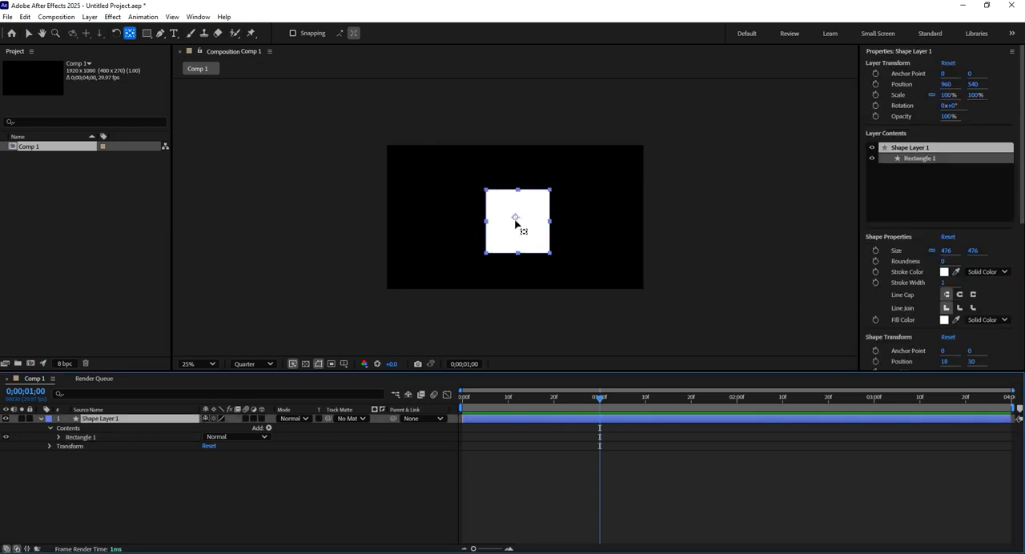
{"action": "mouse_move", "coordinate": [515, 217]}
{"action": "left_mouse_down"}
{"action": "mouse_move", "coordinate": [511, 197]}
{"action": "mouse_move", "coordinate": [518, 221]}
{"action": "left_mouse_up"}
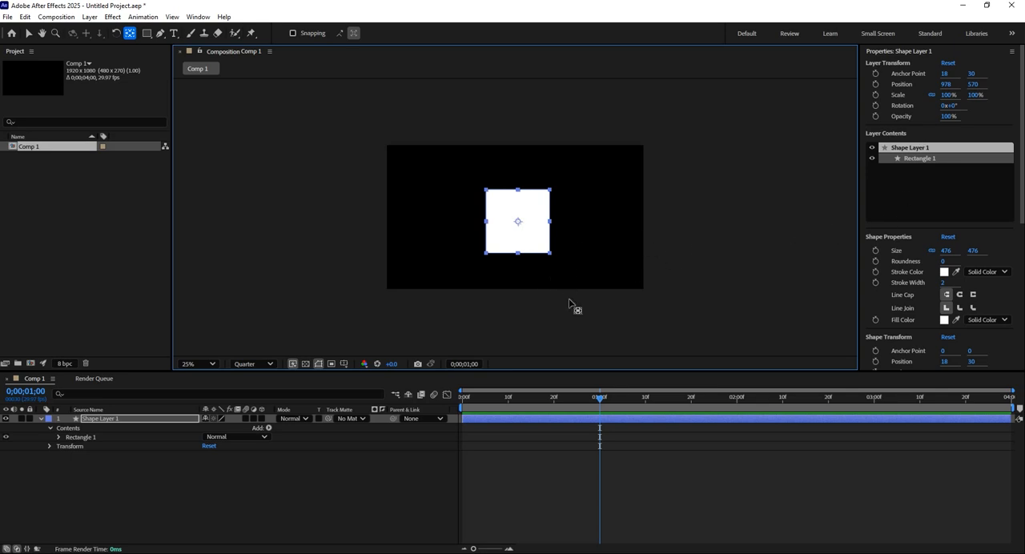
{"action": "left_click", "coordinate": [31, 34]}
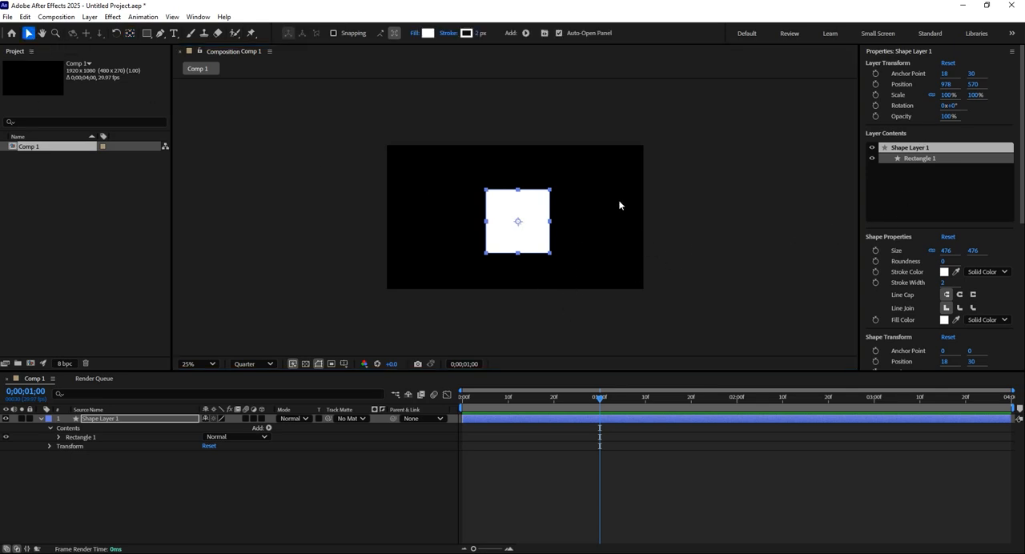
Align the square horizontally and vertically to the centre of the composition
{"action": "left_click", "coordinate": [197, 17]}
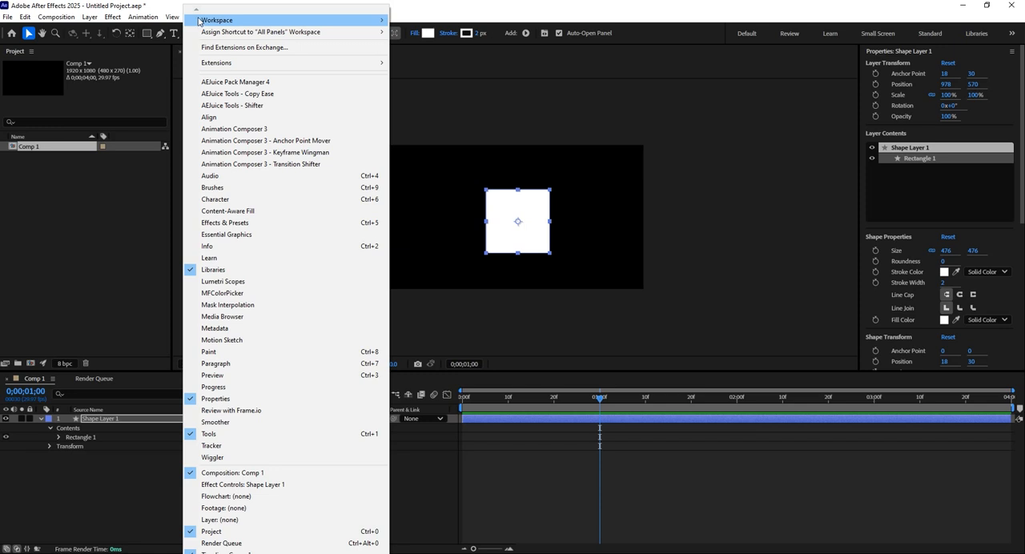
{"action": "left_click", "coordinate": [231, 117]}
{"action": "left_click", "coordinate": [958, 141]}
{"action": "left_click", "coordinate": [957, 142]}
{"action": "left_click", "coordinate": [927, 139]}
{"action": "left_click", "coordinate": [888, 156]}
{"action": "left_click", "coordinate": [888, 156]}
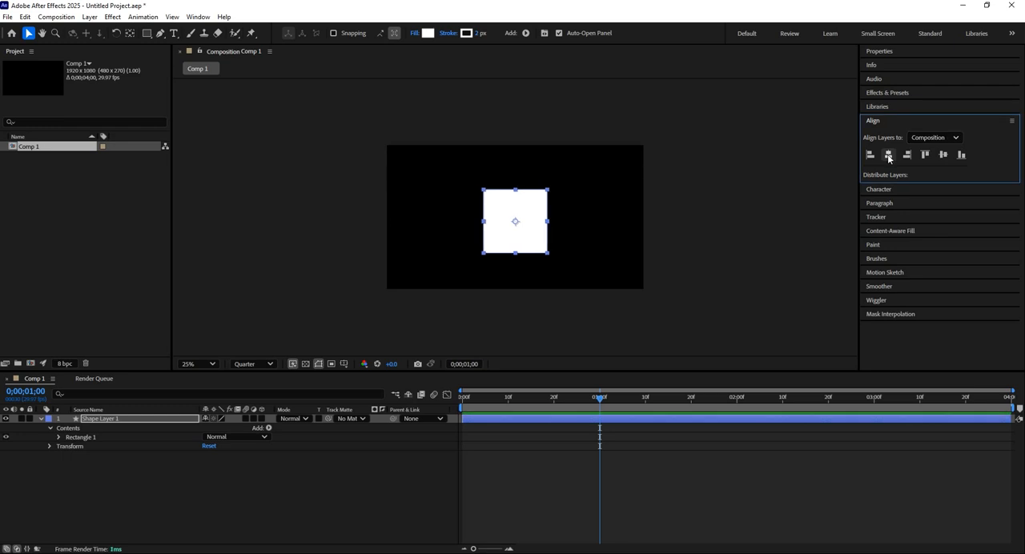
{"action": "left_click", "coordinate": [944, 157]}
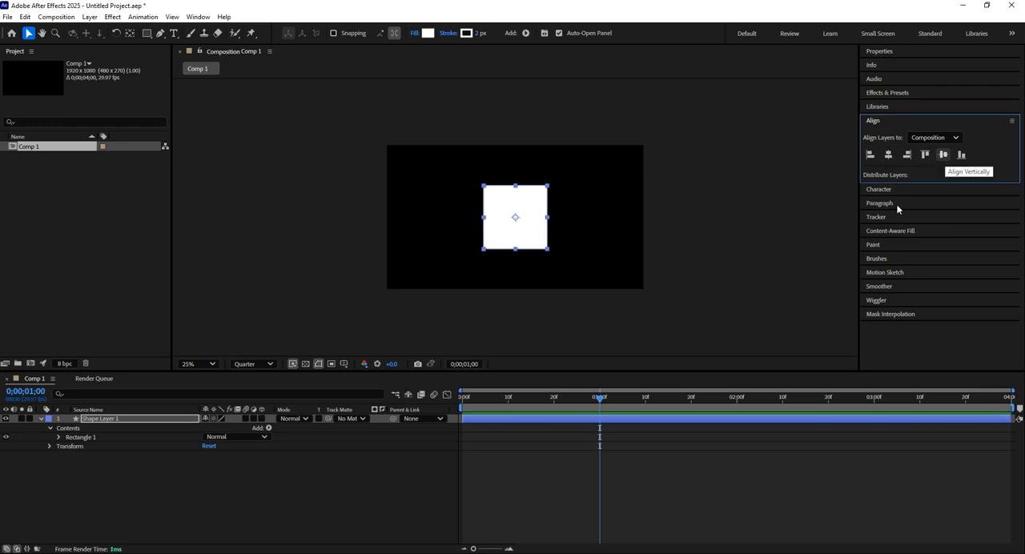
Add Position, Scale and Rotation keyframes to the shape layer and move them to just after 2 seconds
{"action": "left_click", "coordinate": [604, 426]}
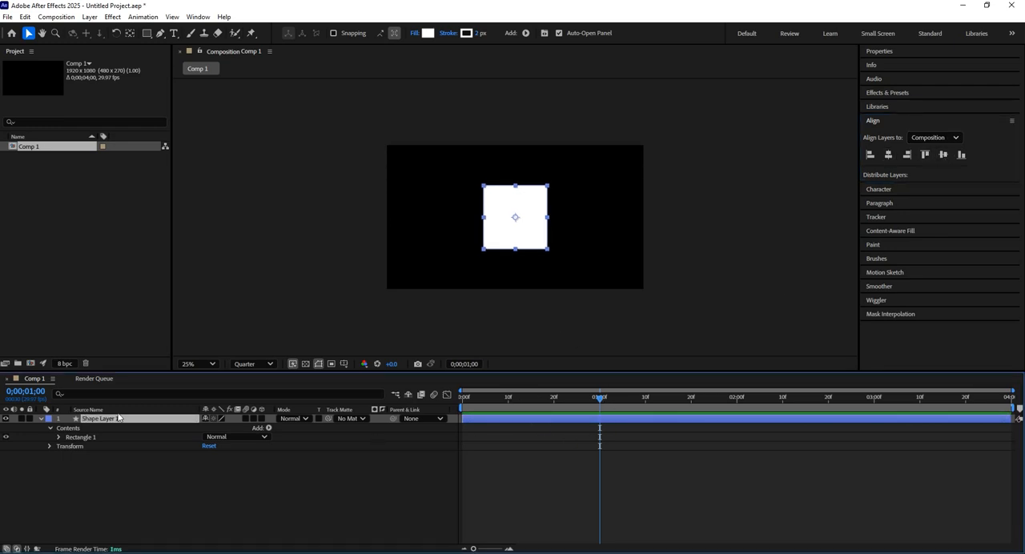
{"action": "left_click", "coordinate": [49, 446]}
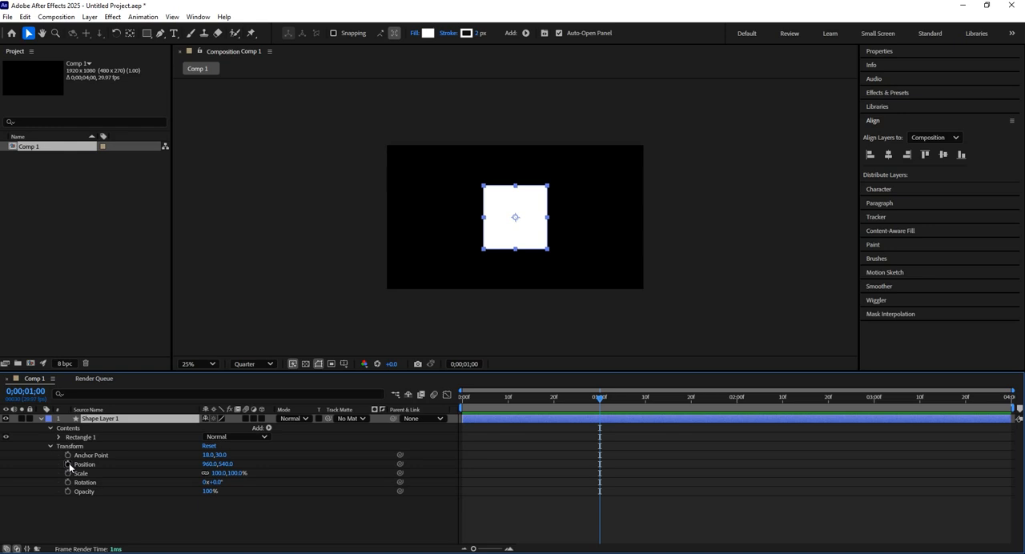
{"action": "left_click", "coordinate": [68, 464]}
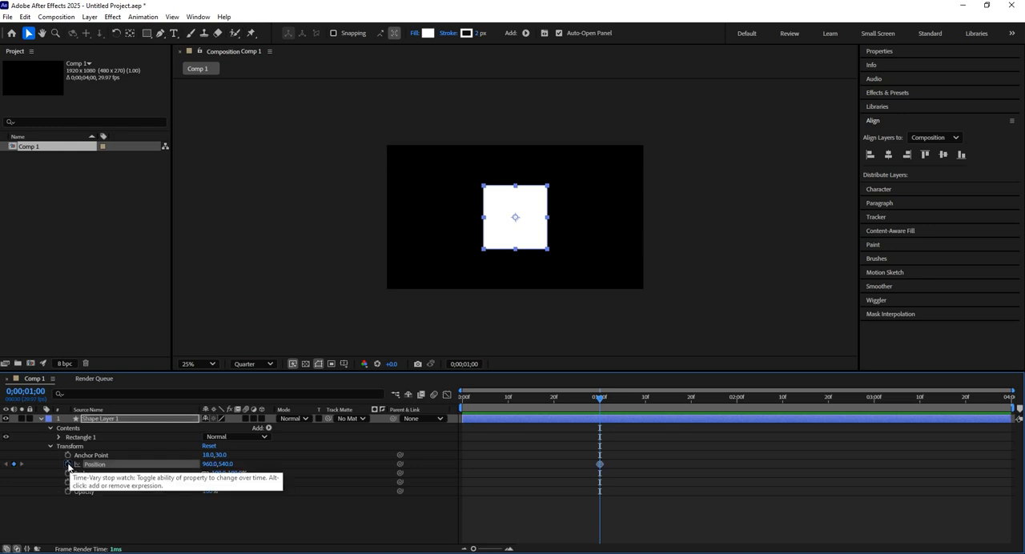
{"action": "left_click", "coordinate": [68, 472]}
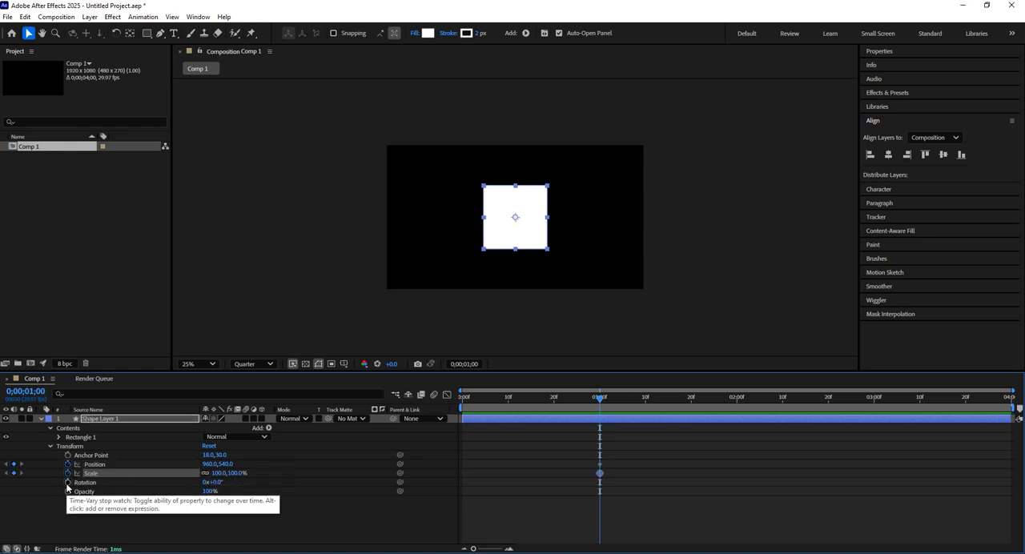
{"action": "left_click", "coordinate": [68, 483]}
{"action": "left_click_drag", "start_coordinate": [626, 446], "coordinate": [741, 465]}
{"action": "left_click", "coordinate": [262, 515]}
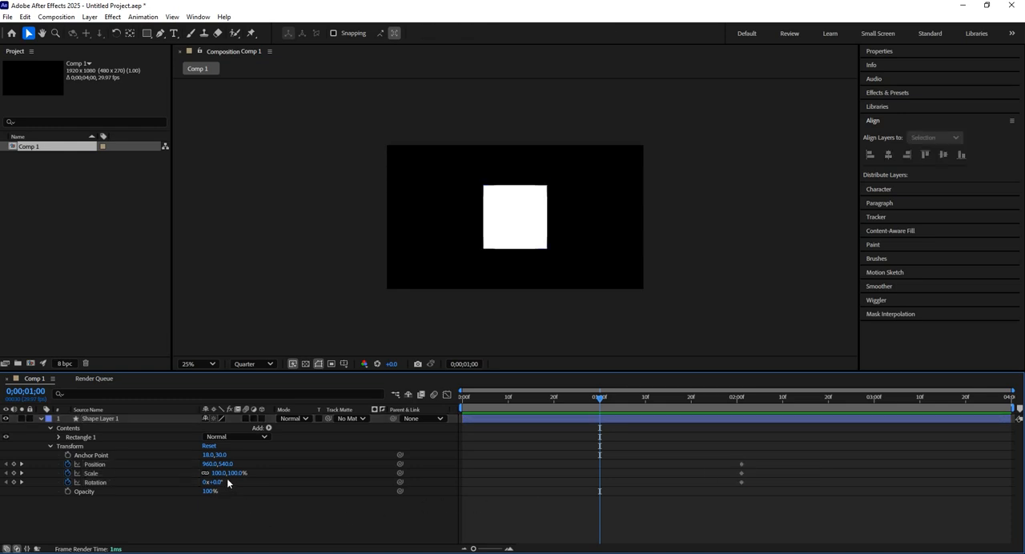
At 0;00;01;00, keyframe the square's Scale at 25%, Rotation at 354° and Position at 960, 1371 below the frame
{"action": "left_click_drag", "start_coordinate": [225, 473], "coordinate": [304, 481]}
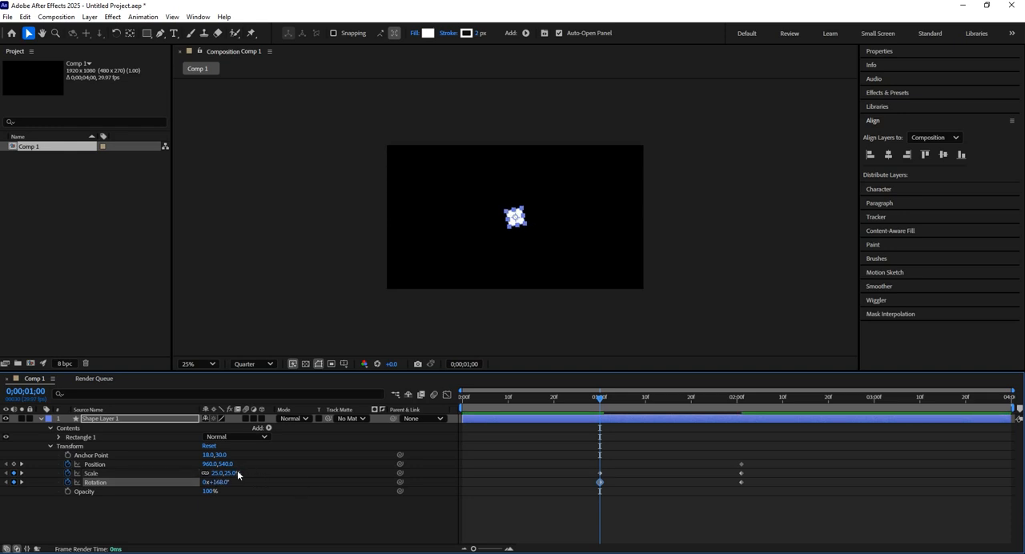
{"action": "left_click_drag", "start_coordinate": [223, 483], "coordinate": [246, 482]}
{"action": "left_click_drag", "start_coordinate": [223, 483], "coordinate": [294, 483]}
{"action": "left_click_drag", "start_coordinate": [225, 465], "coordinate": [741, 395]}
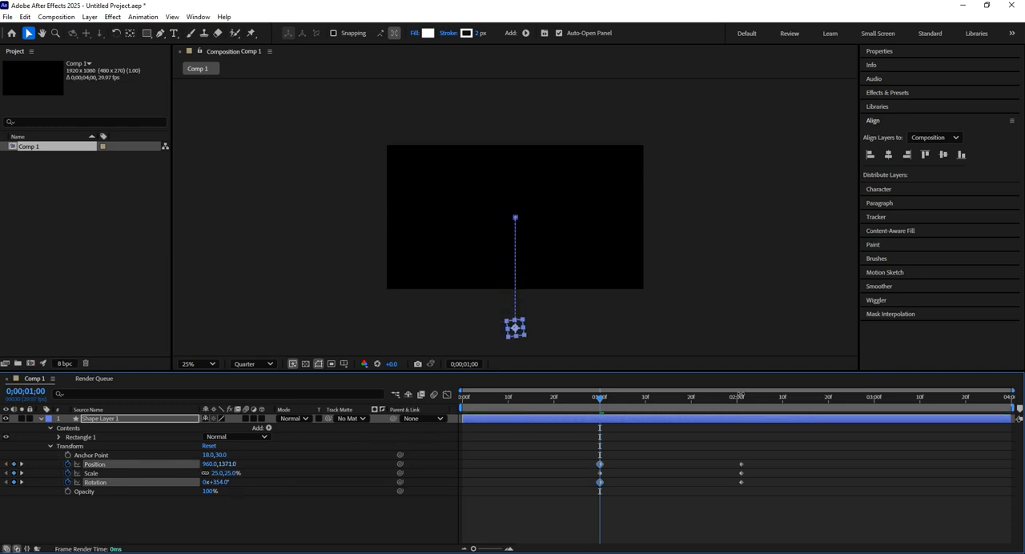
Preview the square's rise, scale and rotation animation from 1 second
{"action": "left_click", "coordinate": [638, 502]}
{"action": "key", "text": "space"}
{"action": "key", "text": "space"}
{"action": "left_click_drag", "start_coordinate": [770, 400], "coordinate": [600, 414]}
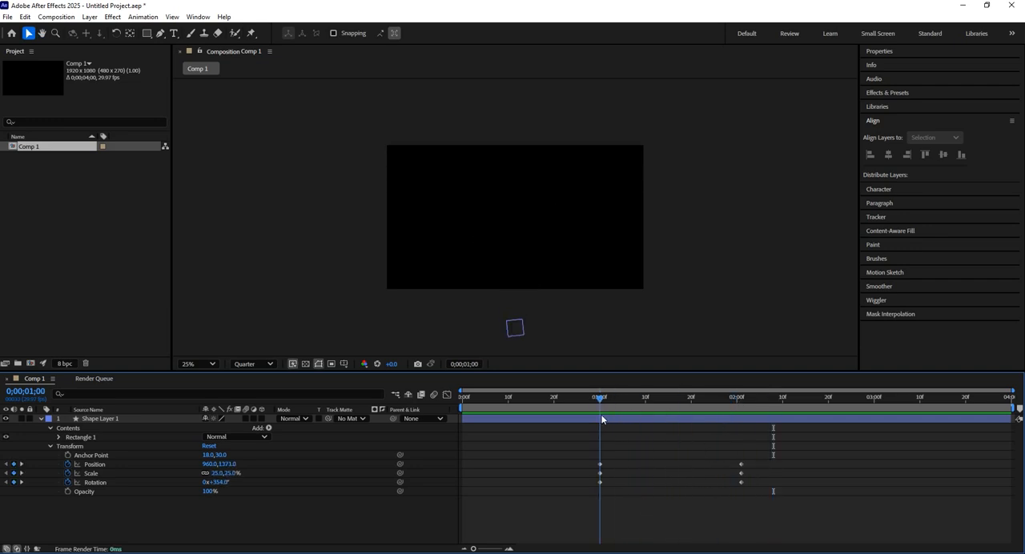
{"action": "key", "text": "space"}
{"action": "key", "text": "space"}
Apply Easy Ease to all Position, Scale and Rotation keyframes of the shape layer
{"action": "left_click_drag", "start_coordinate": [753, 452], "coordinate": [578, 499]}
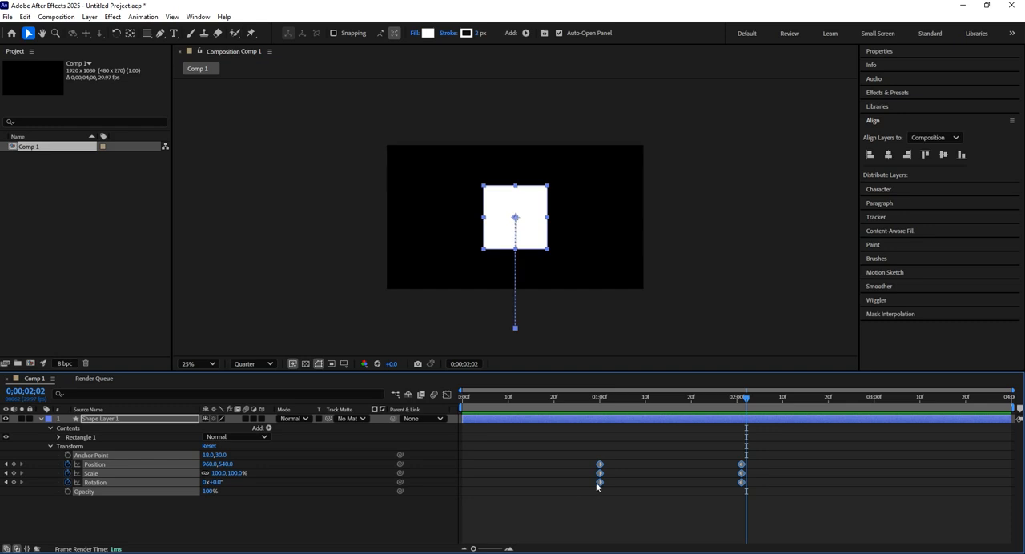
{"action": "right_click", "coordinate": [599, 481]}
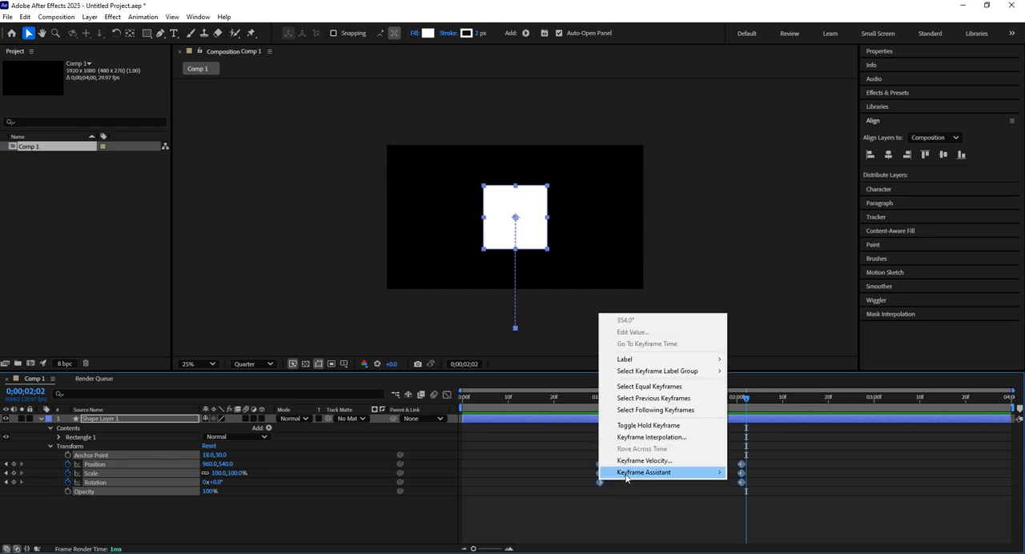
{"action": "mouse_move", "coordinate": [704, 473]}
{"action": "left_click", "coordinate": [771, 394]}
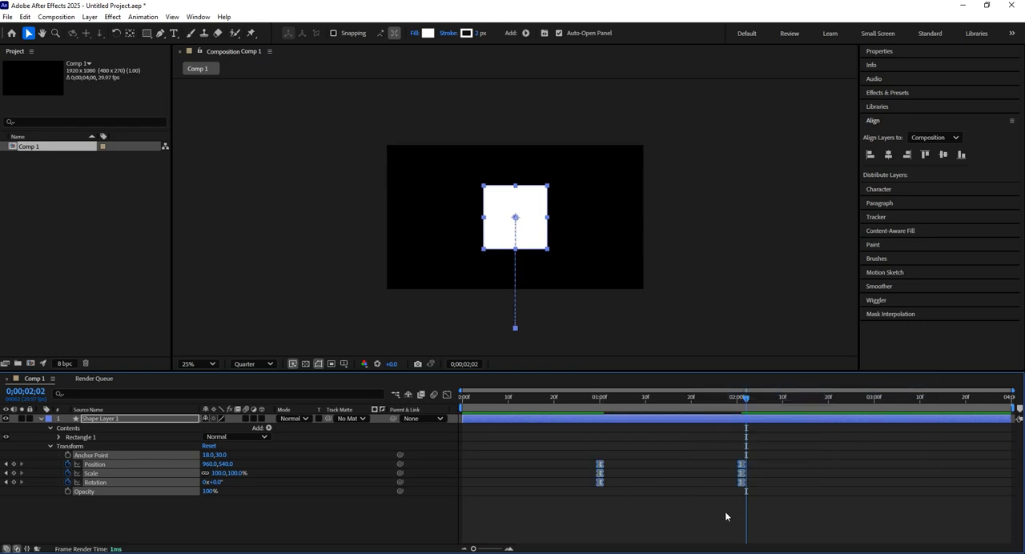
{"action": "left_click", "coordinate": [726, 511]}
Play back the eased square animation twice from around 1 second
{"action": "left_click_drag", "start_coordinate": [673, 408], "coordinate": [601, 421]}
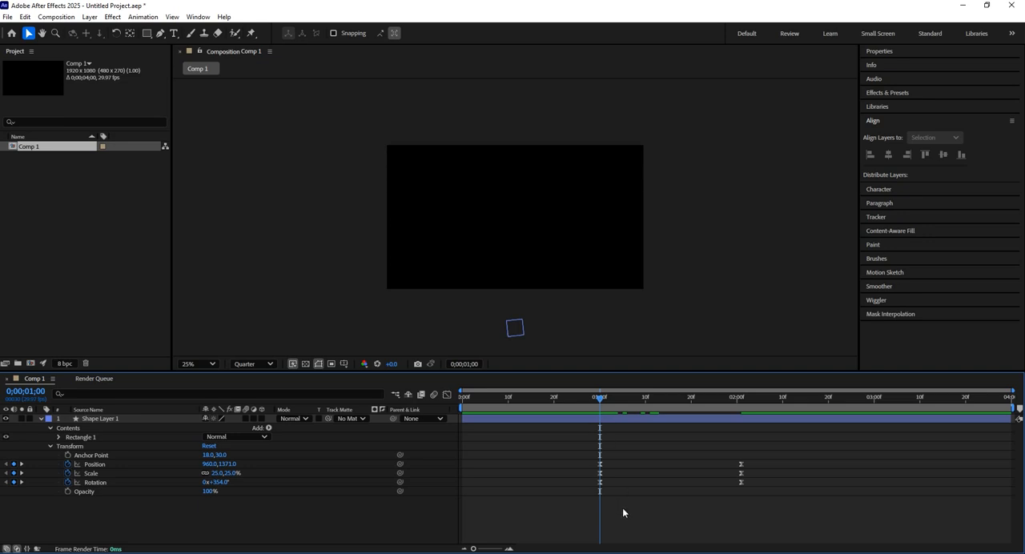
{"action": "key", "text": "space"}
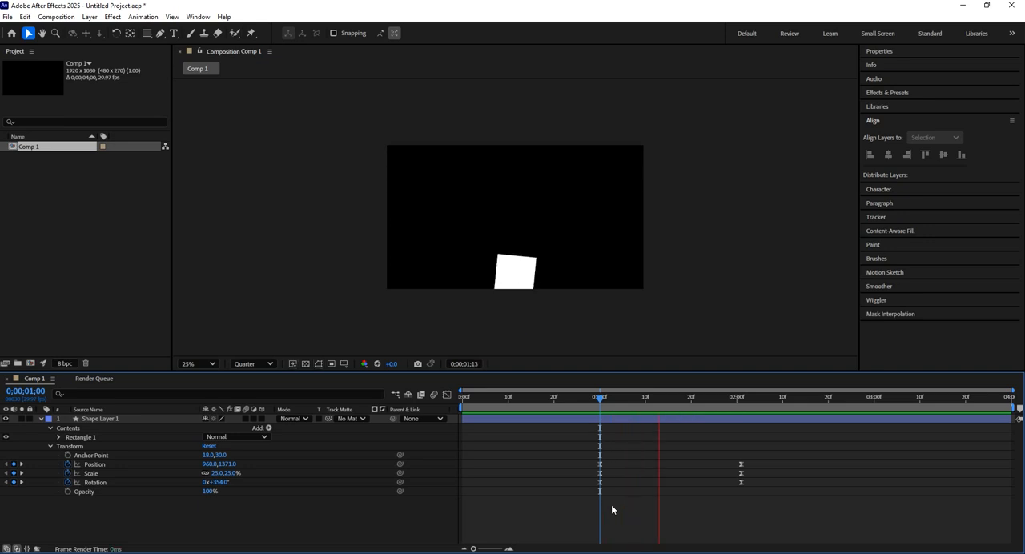
{"action": "key", "text": "space"}
{"action": "left_click_drag", "start_coordinate": [737, 399], "coordinate": [610, 415]}
{"action": "key", "text": "space"}
Enable motion blur for the shape layer and preview the animation from 0;00;01;01
{"action": "key", "text": "space"}
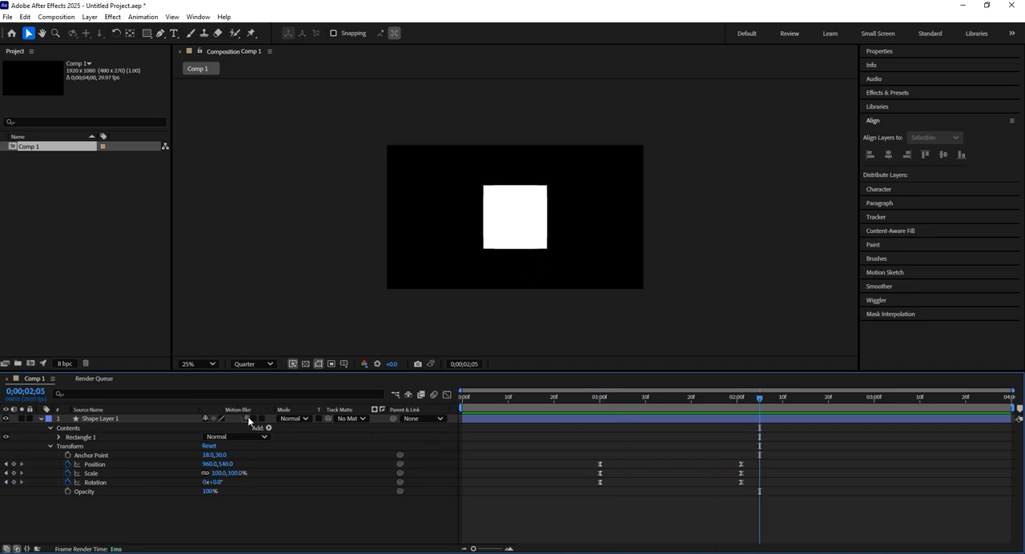
{"action": "left_click", "coordinate": [605, 397]}
{"action": "key", "text": "space"}
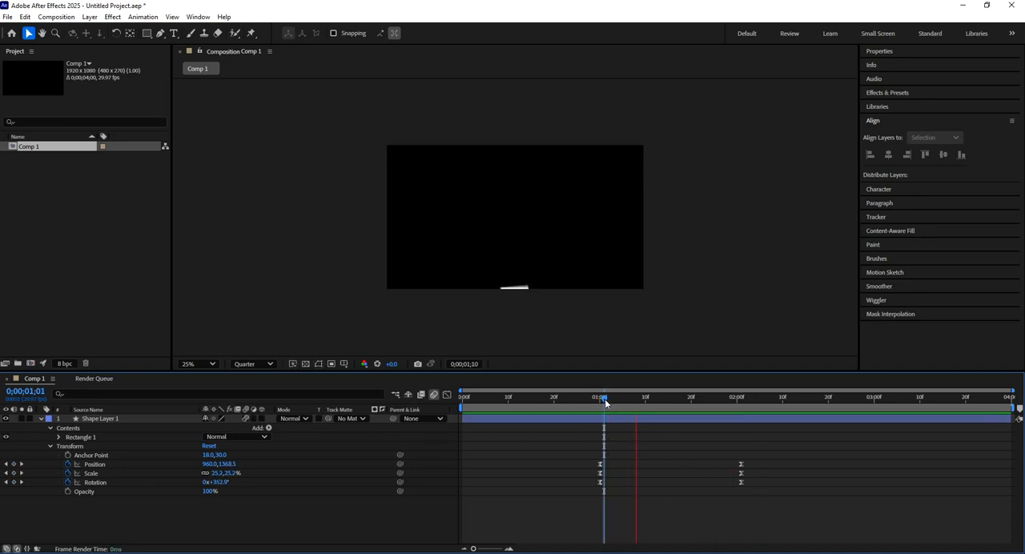
{"action": "key", "text": "space"}
{"action": "left_click_drag", "start_coordinate": [766, 400], "coordinate": [598, 412]}
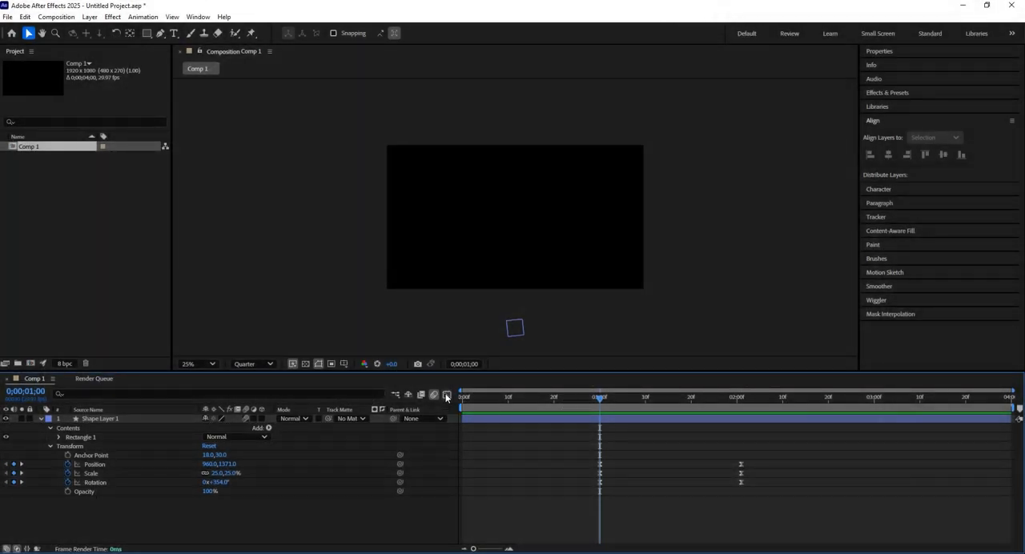
Enlarge the timeline area and show all Position, Scale and Rotation keyframes in the Graph Editor, with their curve points selected
{"action": "left_click", "coordinate": [446, 396]}
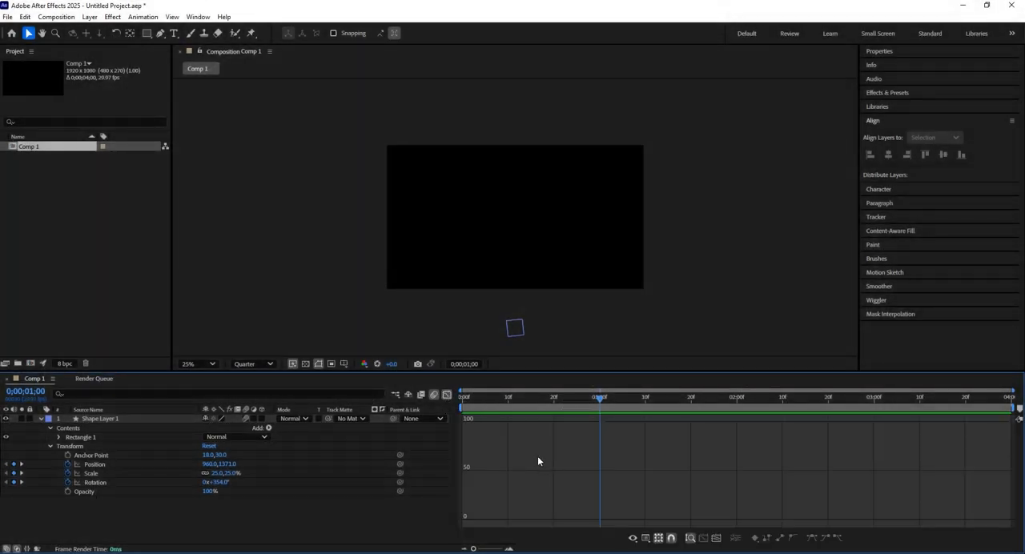
{"action": "left_click_drag", "start_coordinate": [515, 371], "coordinate": [540, 286]}
{"action": "left_click", "coordinate": [447, 274]}
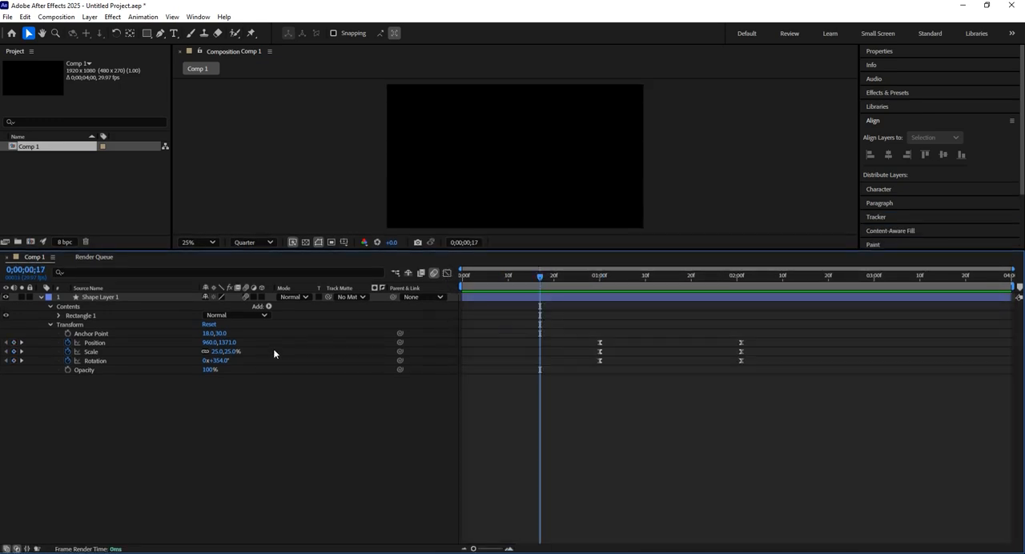
{"action": "left_click_drag", "start_coordinate": [760, 333], "coordinate": [587, 382]}
{"action": "left_click", "coordinate": [446, 274]}
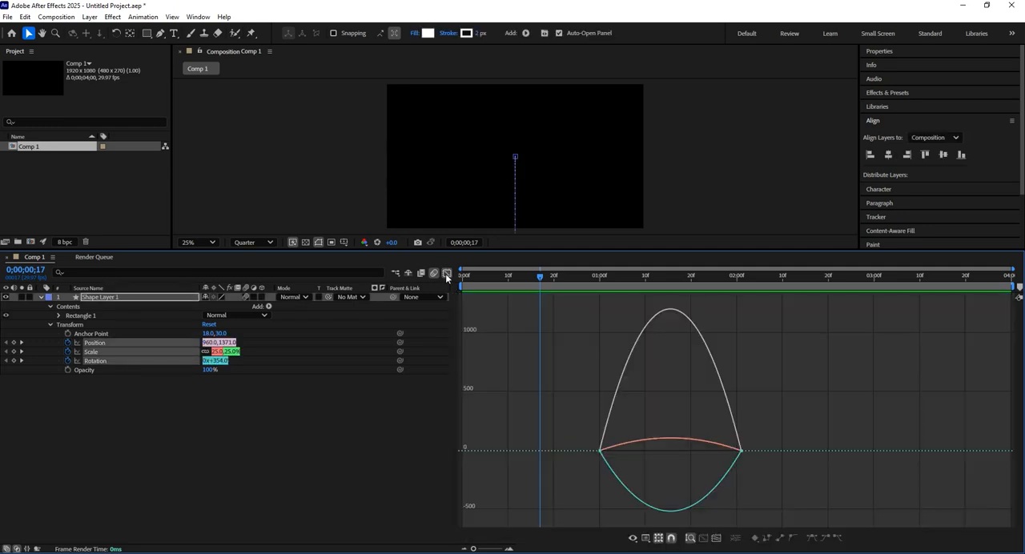
{"action": "left_click_drag", "start_coordinate": [587, 424], "coordinate": [800, 466]}
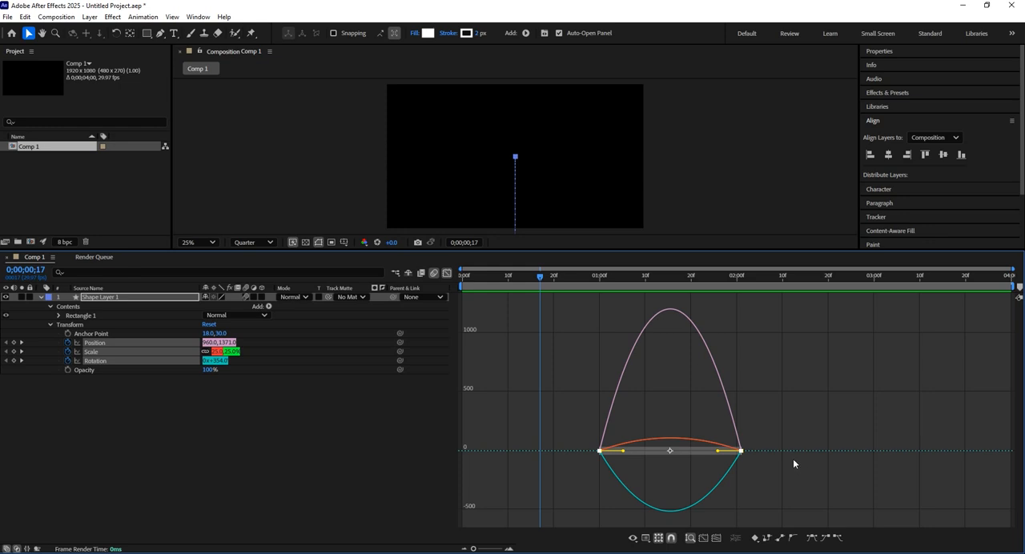
Inspect the Position, Scale and Rotation curves and place the current time at 0;00;00;29, just before the first keyframes
{"action": "left_click", "coordinate": [716, 363]}
{"action": "left_click", "coordinate": [706, 451]}
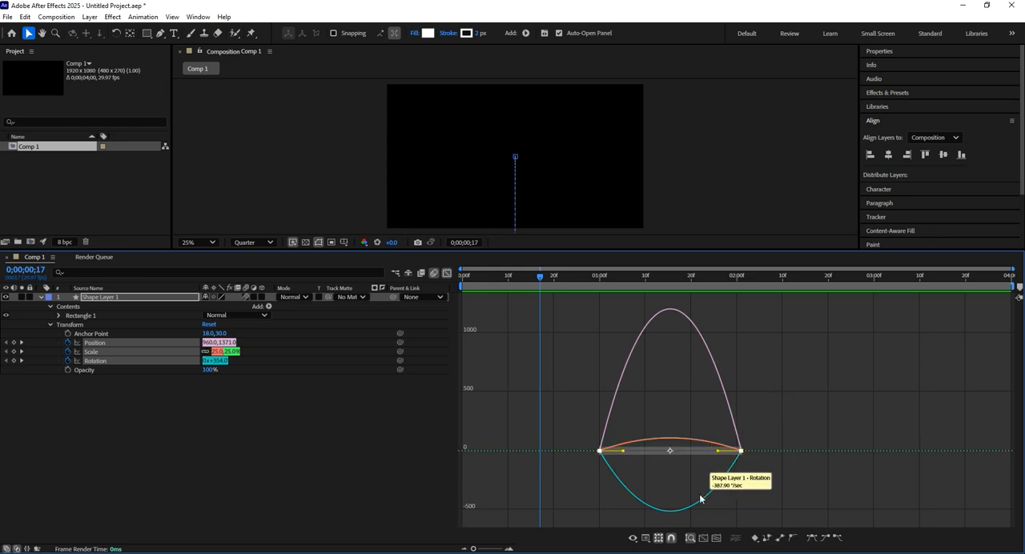
{"action": "mouse_move", "coordinate": [595, 281]}
{"action": "left_mouse_down"}
{"action": "mouse_move", "coordinate": [609, 283]}
{"action": "mouse_move", "coordinate": [599, 286]}
{"action": "left_mouse_up"}
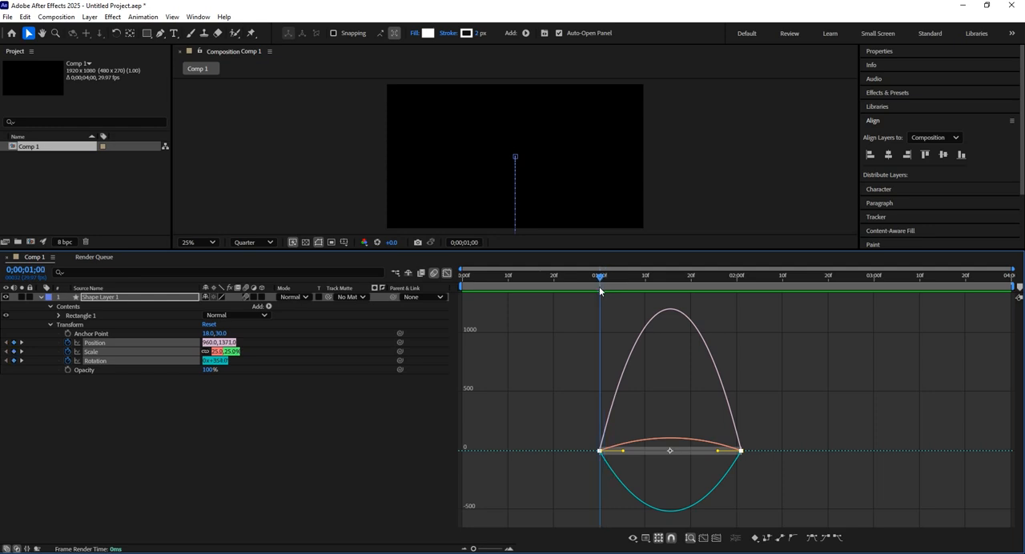
{"action": "left_click_drag", "start_coordinate": [596, 286], "coordinate": [595, 286]}
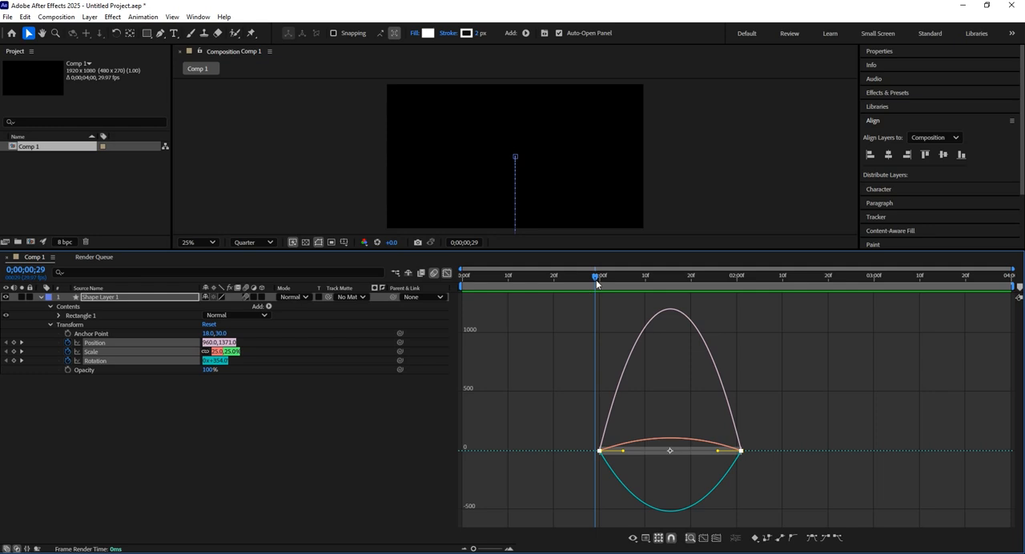
Scrub the animation between 0;00;01;00 and 0;00;02;01, park the current time at 0;00;01;15 and deselect the curve points
{"action": "left_click_drag", "start_coordinate": [597, 278], "coordinate": [735, 325]}
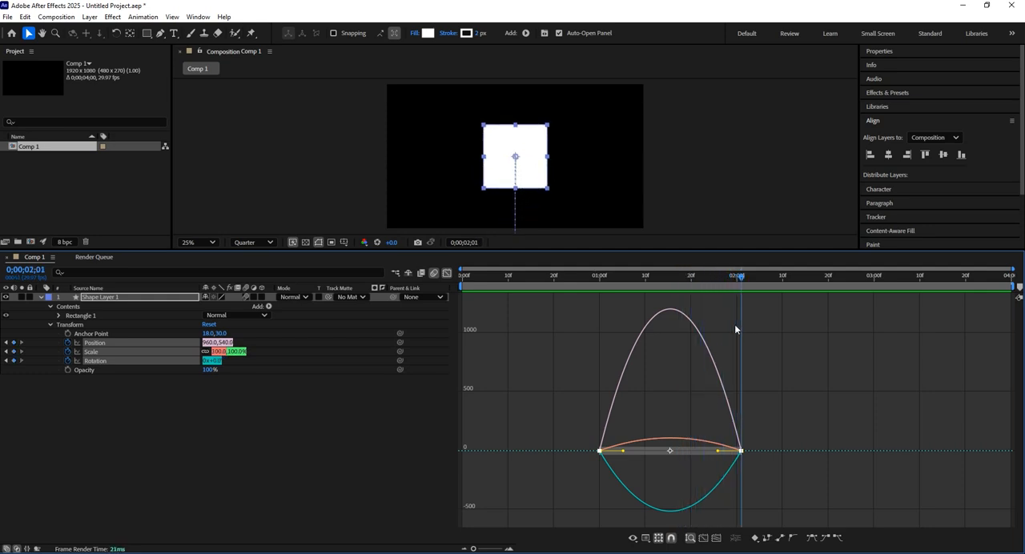
{"action": "left_click_drag", "start_coordinate": [590, 284], "coordinate": [601, 287]}
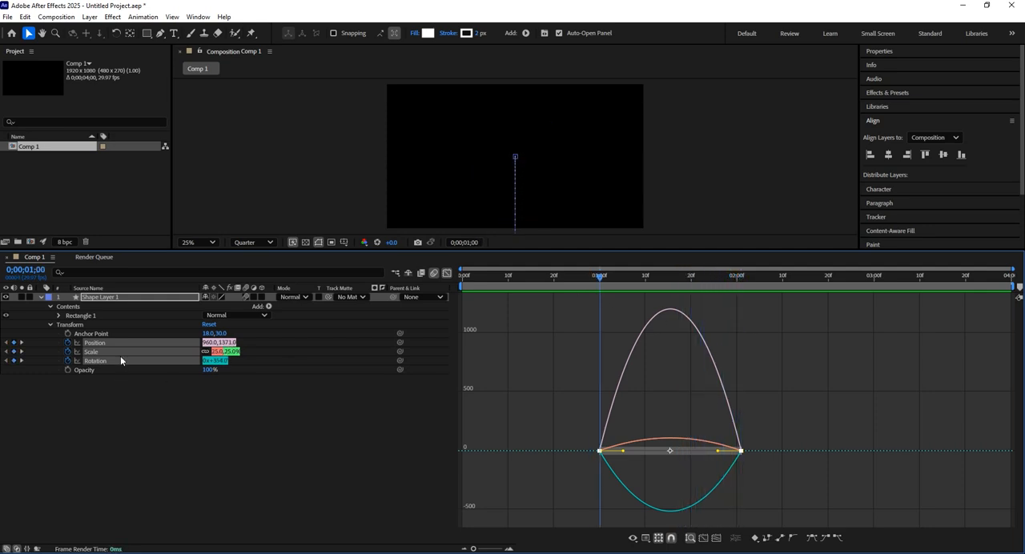
{"action": "left_click_drag", "start_coordinate": [603, 280], "coordinate": [672, 303]}
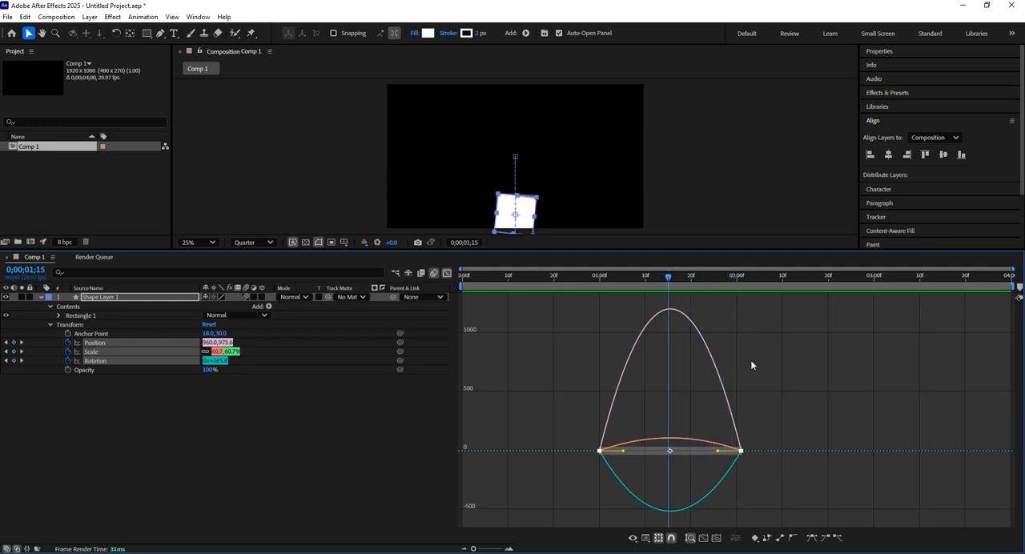
{"action": "left_click", "coordinate": [636, 387]}
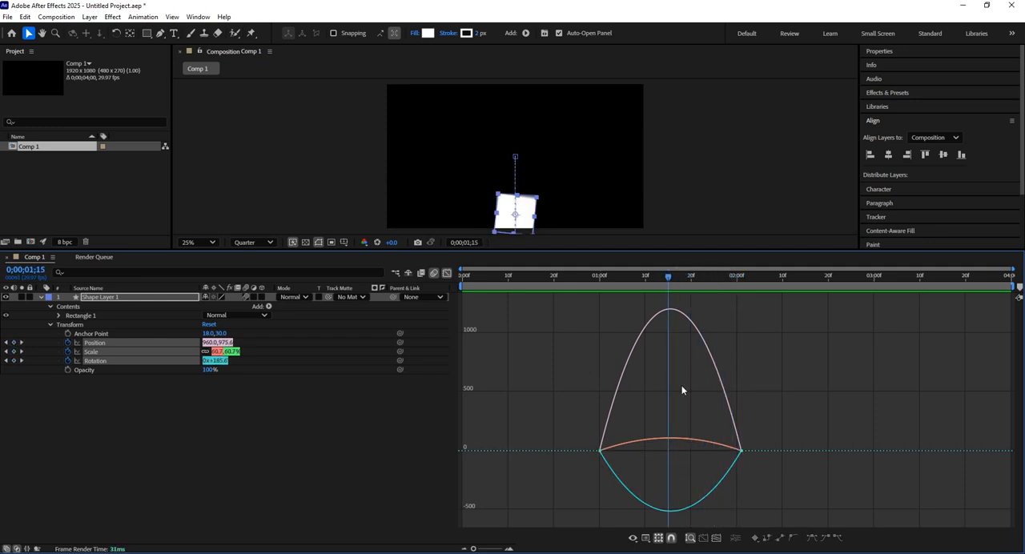
Switch the Graph Editor to the value graph for comparison and return it to the speed graph
{"action": "right_click", "coordinate": [772, 362]}
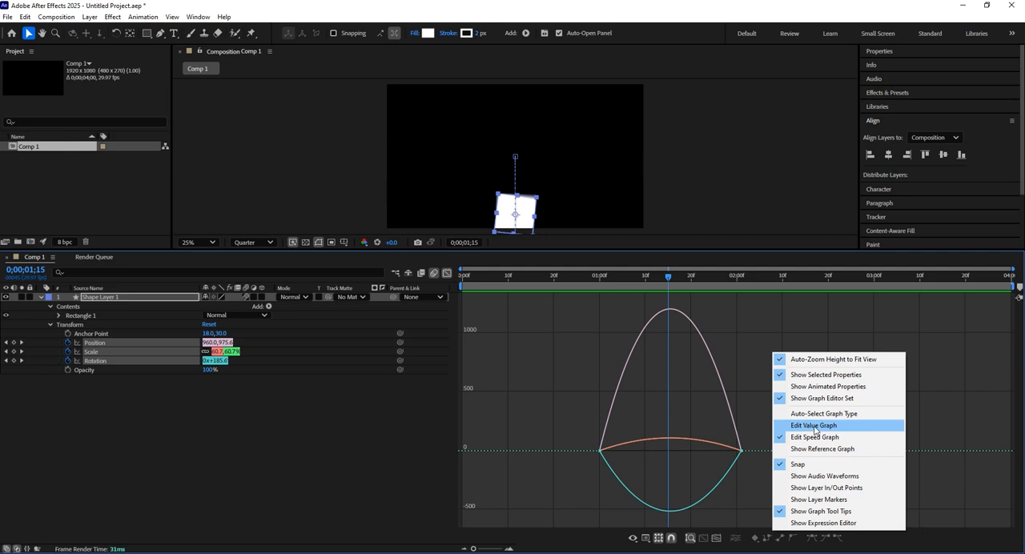
{"action": "left_click", "coordinate": [815, 427]}
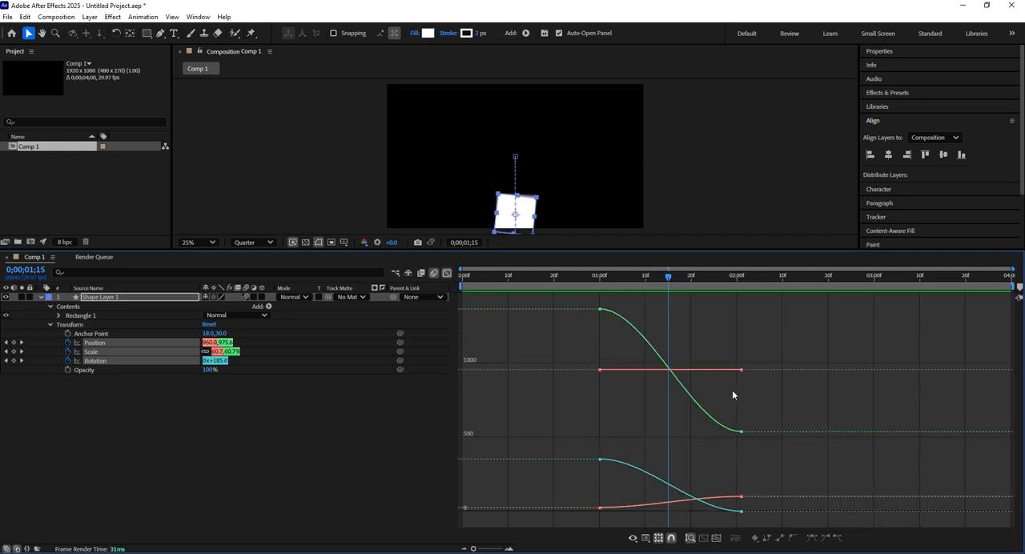
{"action": "right_click", "coordinate": [721, 330]}
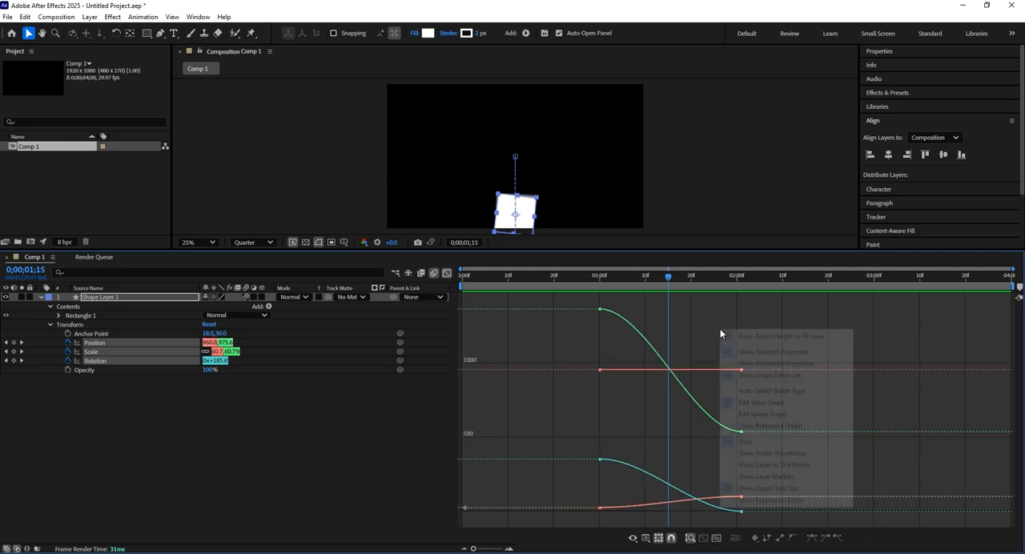
{"action": "left_click", "coordinate": [774, 415]}
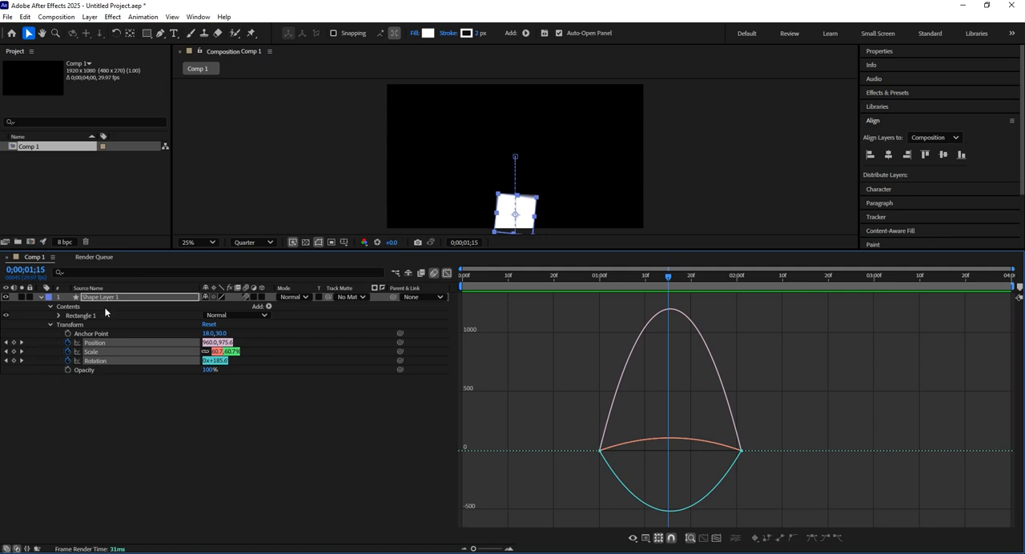
Deselect the properties and view the Position, Scale and Rotation speed curves one at a time
{"action": "left_click", "coordinate": [134, 447]}
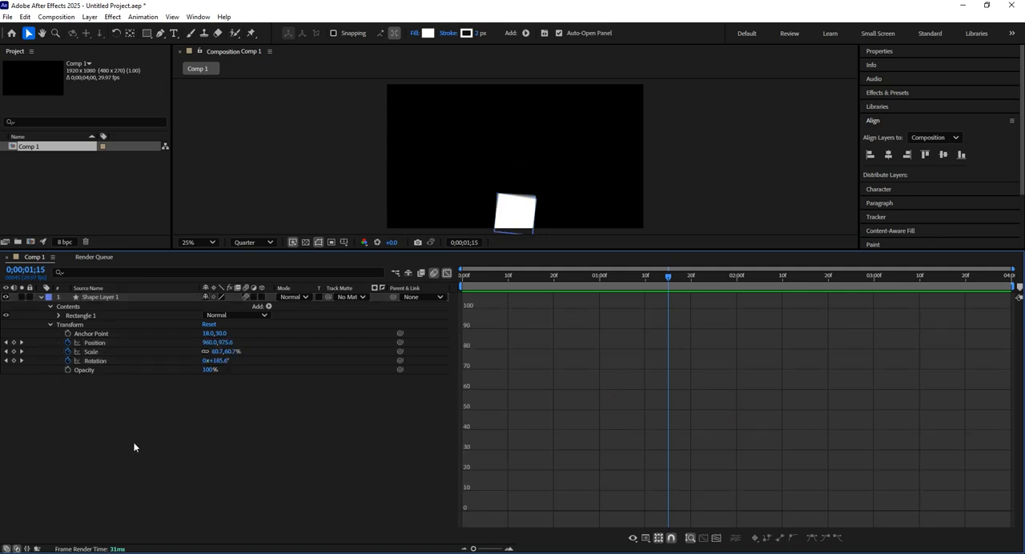
{"action": "left_click", "coordinate": [99, 343]}
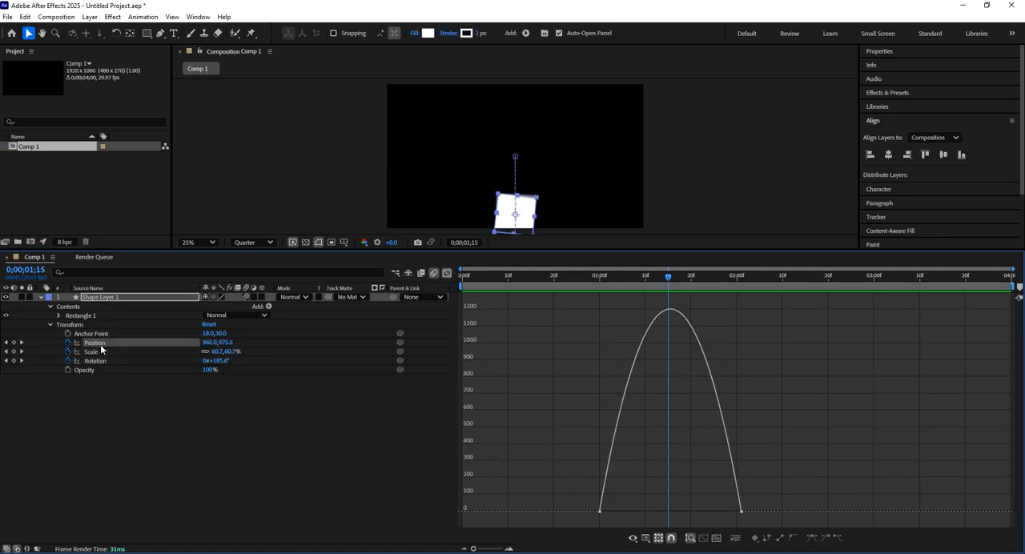
{"action": "left_click", "coordinate": [104, 355], "text": "shift"}
{"action": "left_click", "coordinate": [105, 355]}
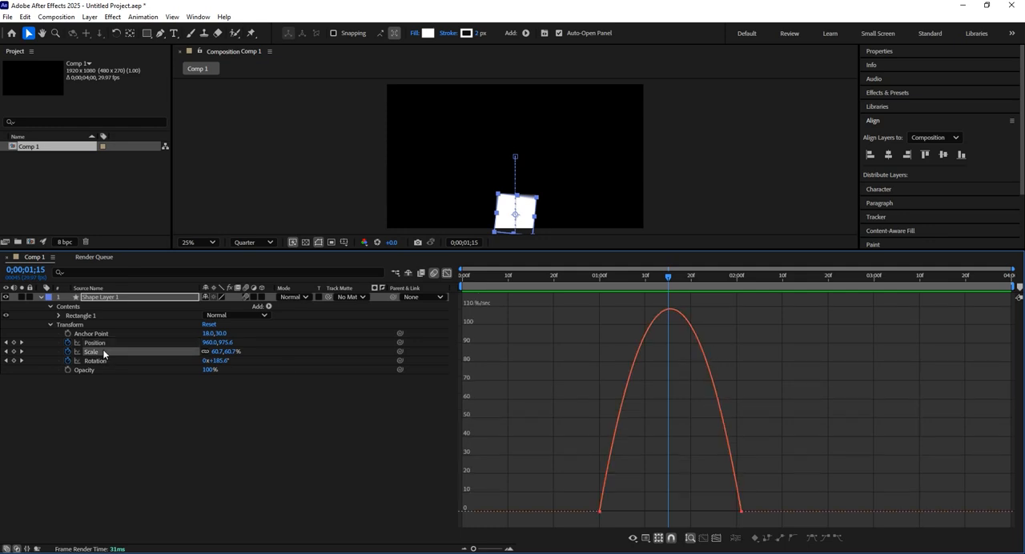
{"action": "left_click", "coordinate": [104, 362]}
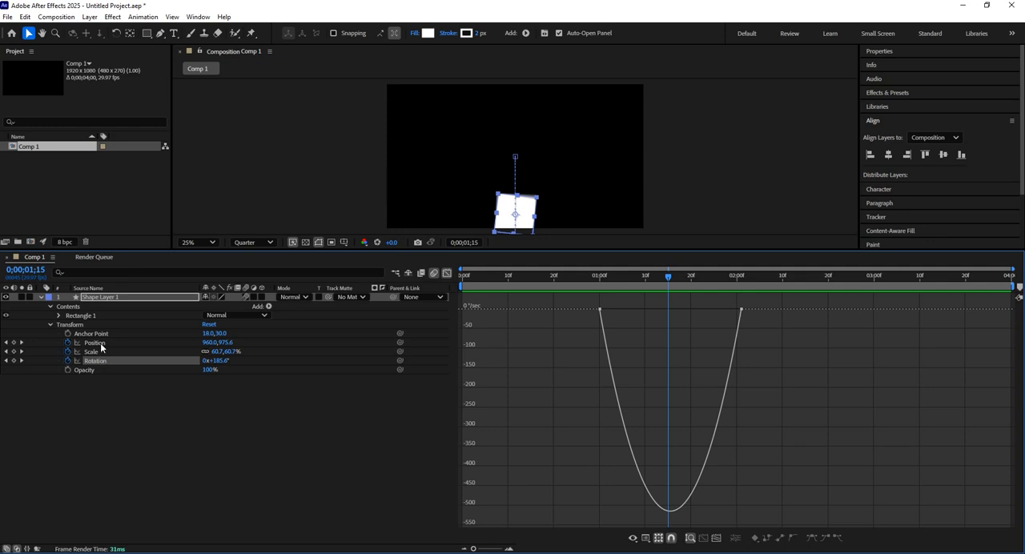
Try lengthening the first Position keyframe's outgoing speed handle to about midway between the keyframes, and return to 0;00;01;00
{"action": "left_click", "coordinate": [100, 343]}
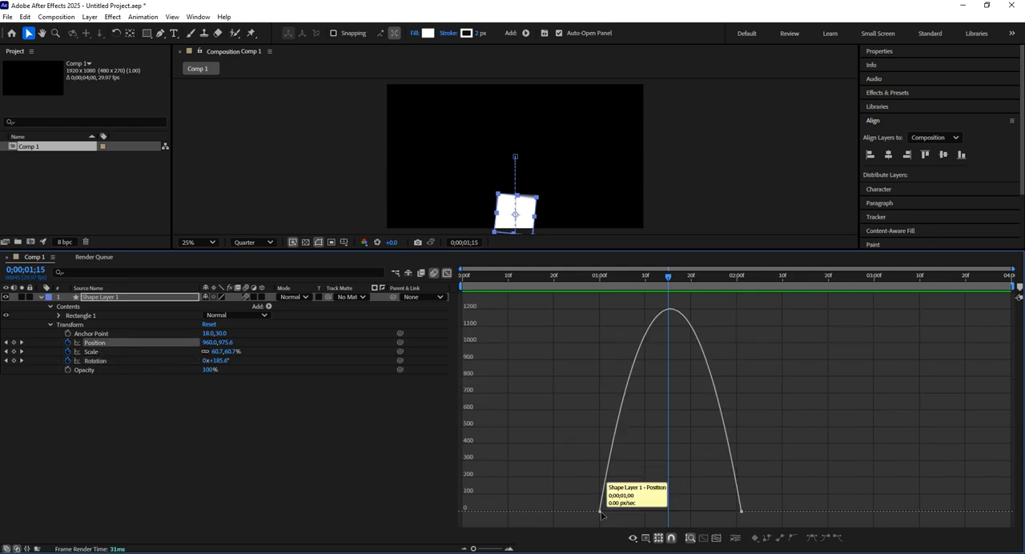
{"action": "left_click", "coordinate": [601, 511]}
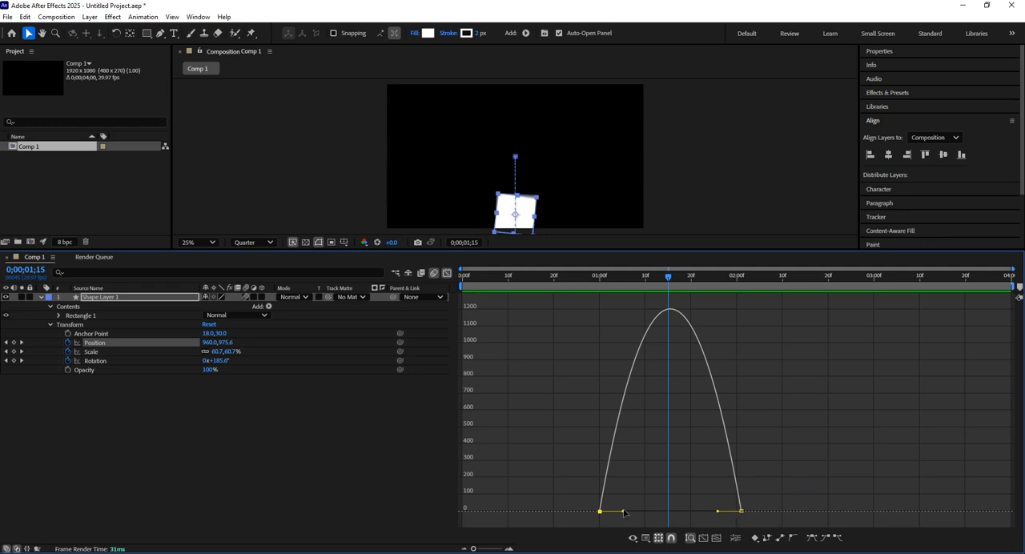
{"action": "left_click_drag", "start_coordinate": [624, 511], "coordinate": [693, 519]}
{"action": "left_click_drag", "start_coordinate": [627, 284], "coordinate": [599, 288]}
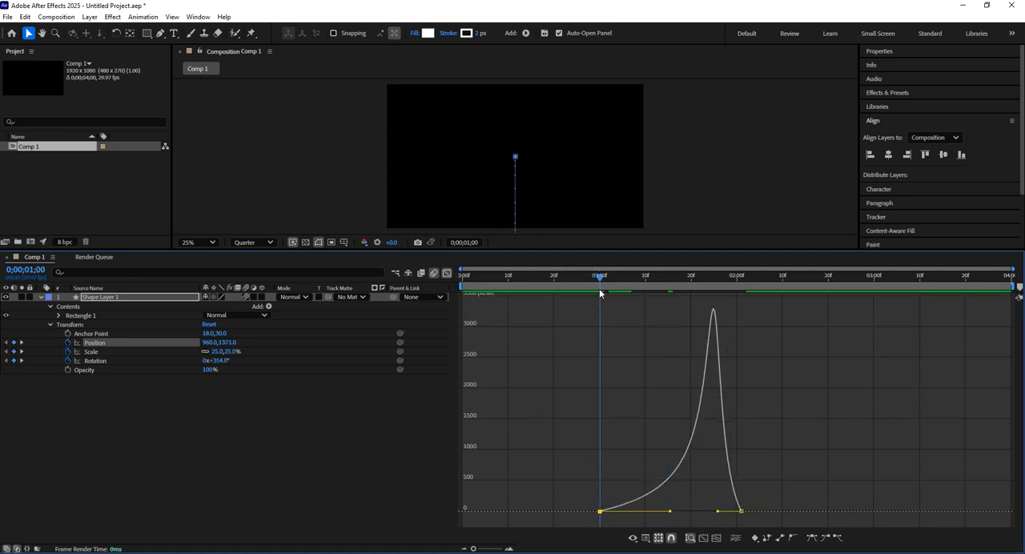
Preview the stretched Position easing twice from 0;00;01;00 and undo the handle change
{"action": "left_click_drag", "start_coordinate": [602, 293], "coordinate": [599, 328]}
{"action": "key", "text": "space"}
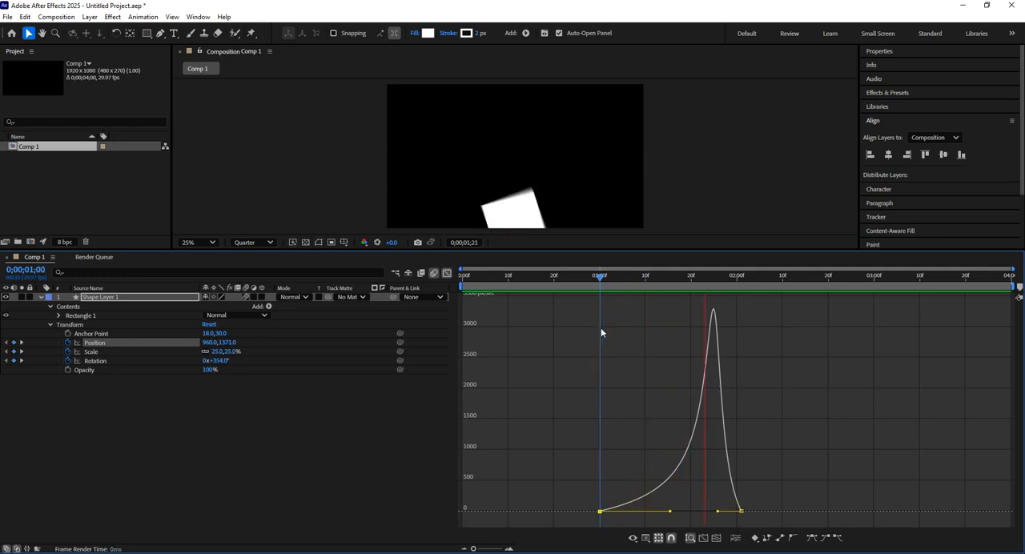
{"action": "key", "text": "space"}
{"action": "left_click_drag", "start_coordinate": [674, 278], "coordinate": [598, 305]}
{"action": "key", "text": "space"}
{"action": "left_click_drag", "start_coordinate": [668, 279], "coordinate": [632, 296]}
{"action": "key", "text": "ctrl+z"}
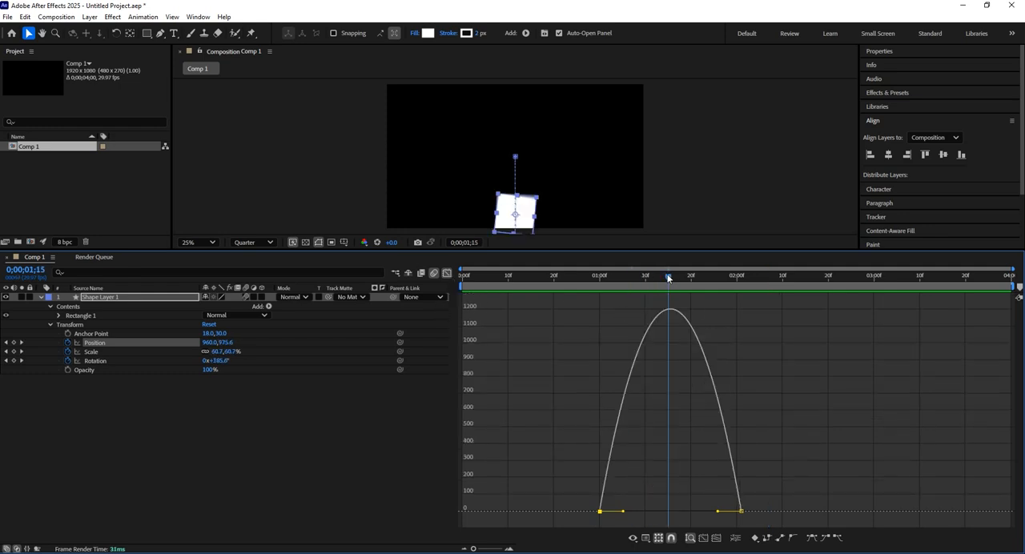
Play back the original Position easing from 0;00;01;00 for comparison
{"action": "left_click_drag", "start_coordinate": [653, 284], "coordinate": [599, 303]}
{"action": "key", "text": "space"}
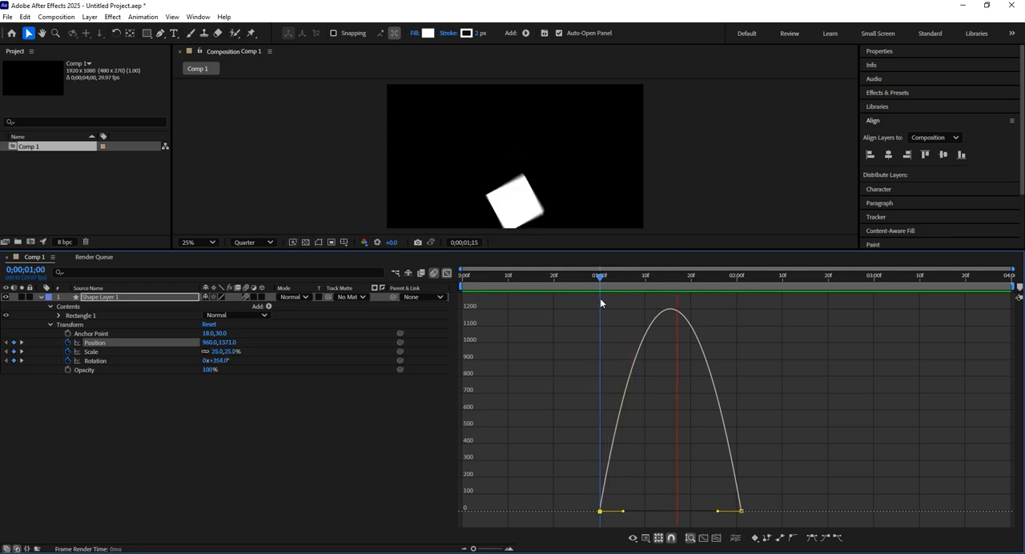
{"action": "left_click", "coordinate": [650, 280]}
{"action": "left_click_drag", "start_coordinate": [649, 279], "coordinate": [597, 307]}
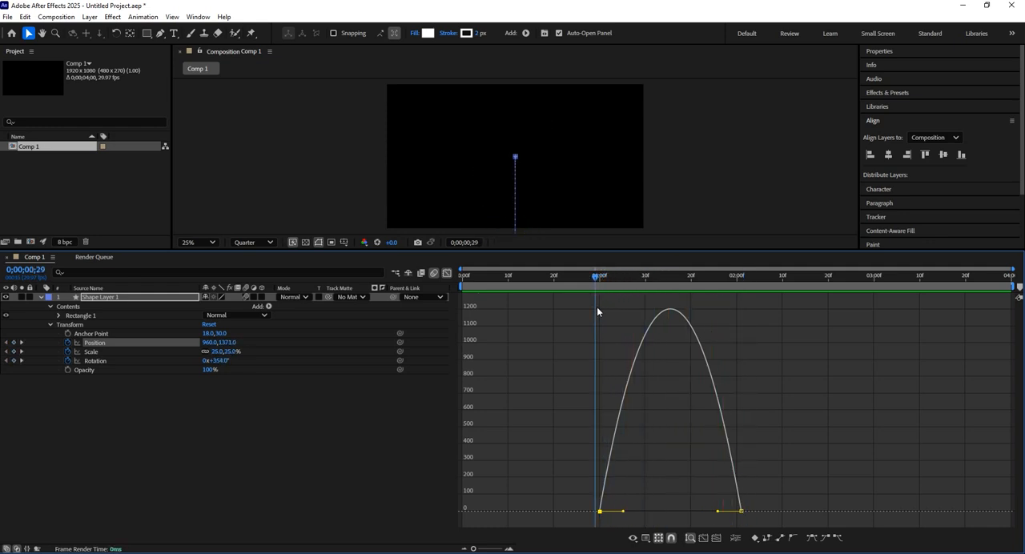
Lengthen the first Position keyframe's outgoing speed handle to about midway between the keyframes and scrub through the motion from 0;00;01;00
{"action": "left_click", "coordinate": [602, 285]}
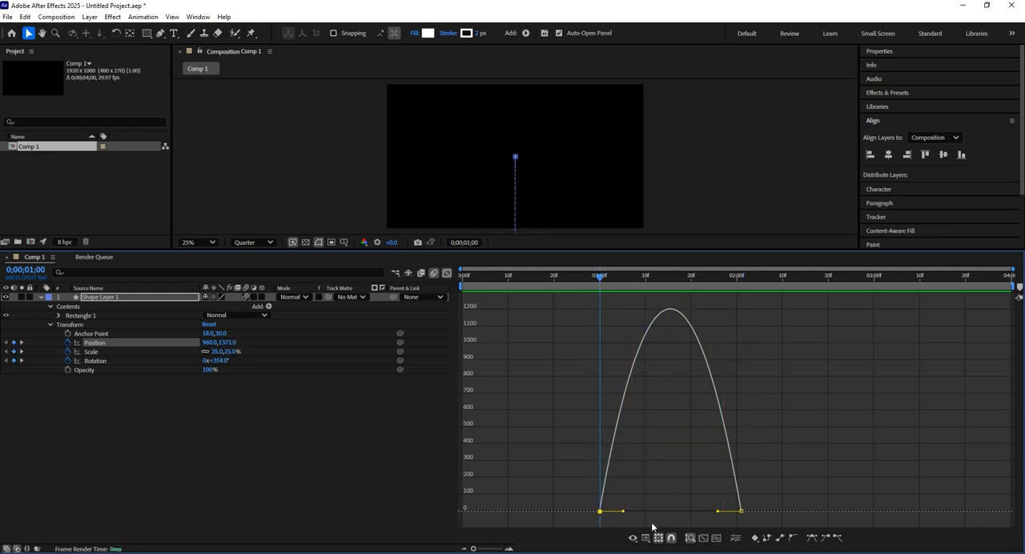
{"action": "left_click_drag", "start_coordinate": [623, 511], "coordinate": [673, 514]}
{"action": "left_click_drag", "start_coordinate": [612, 279], "coordinate": [740, 352]}
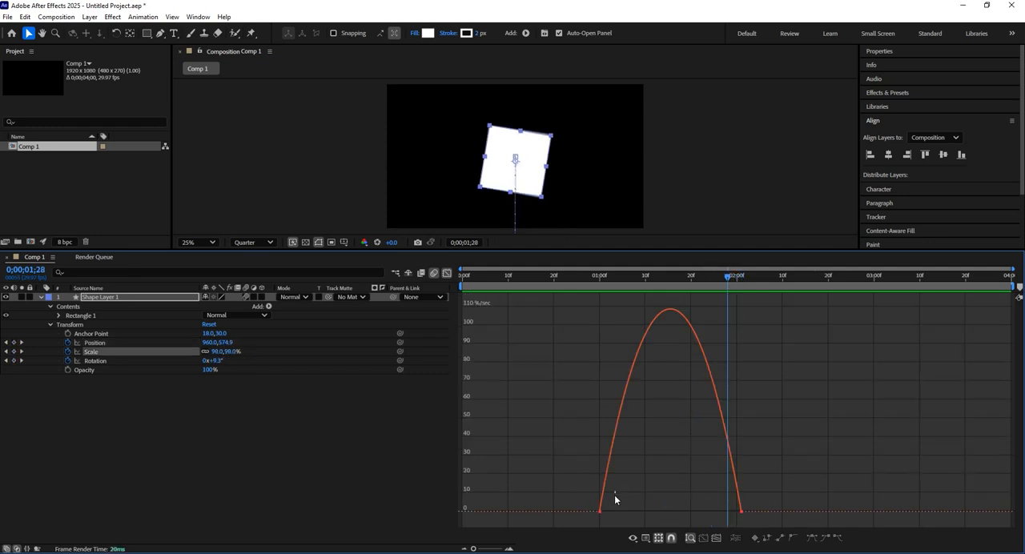
Try reshaping the Scale speed curve to peak early, with a short first-keyframe handle and the last keyframe's handle stretched to about midway
{"action": "left_click", "coordinate": [601, 512]}
{"action": "left_click_drag", "start_coordinate": [624, 513], "coordinate": [697, 513]}
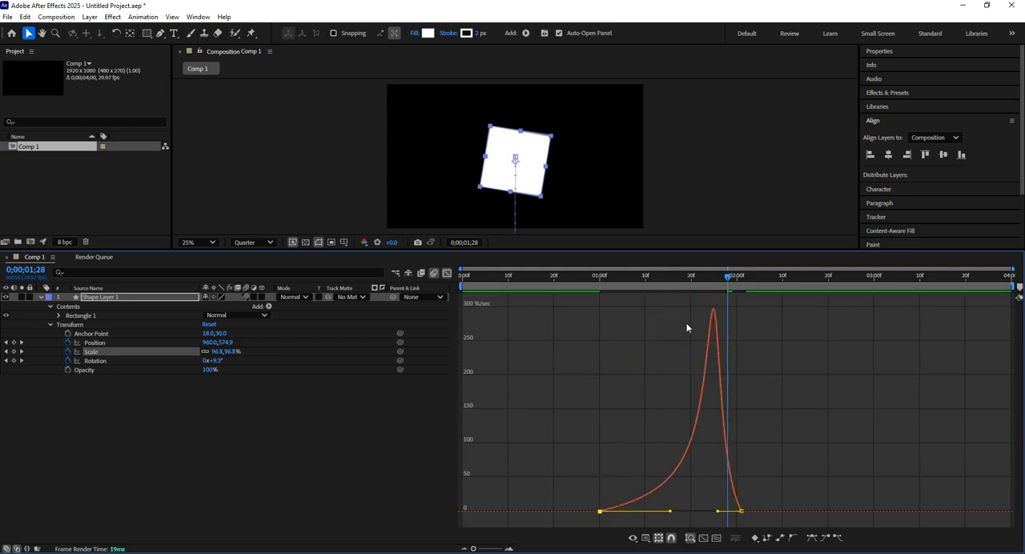
{"action": "left_click_drag", "start_coordinate": [670, 512], "coordinate": [622, 512]}
{"action": "left_click_drag", "start_coordinate": [718, 512], "coordinate": [661, 519]}
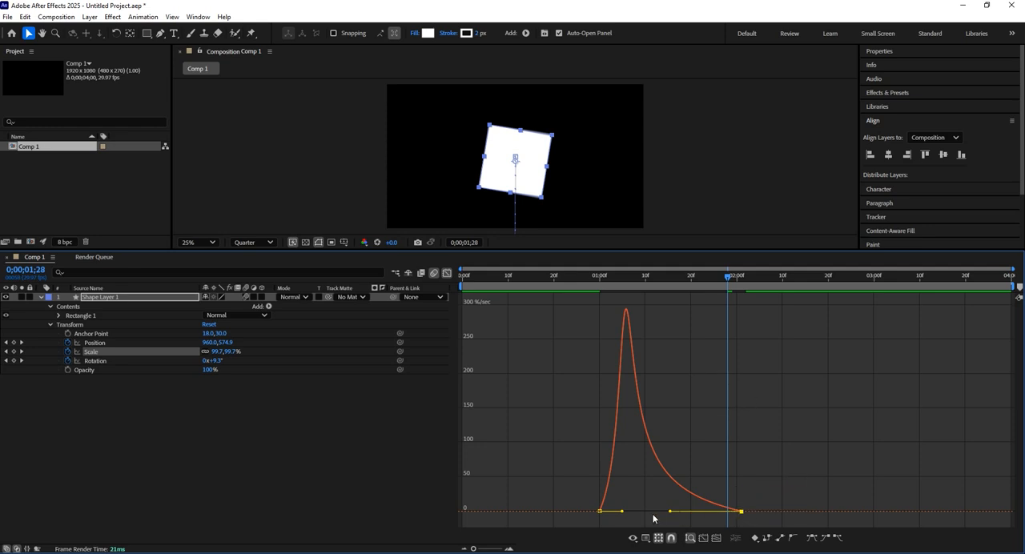
Scrub through the early-peaking Scale change, zooming the preview to examine the square below the composition
{"action": "left_click_drag", "start_coordinate": [605, 284], "coordinate": [641, 293]}
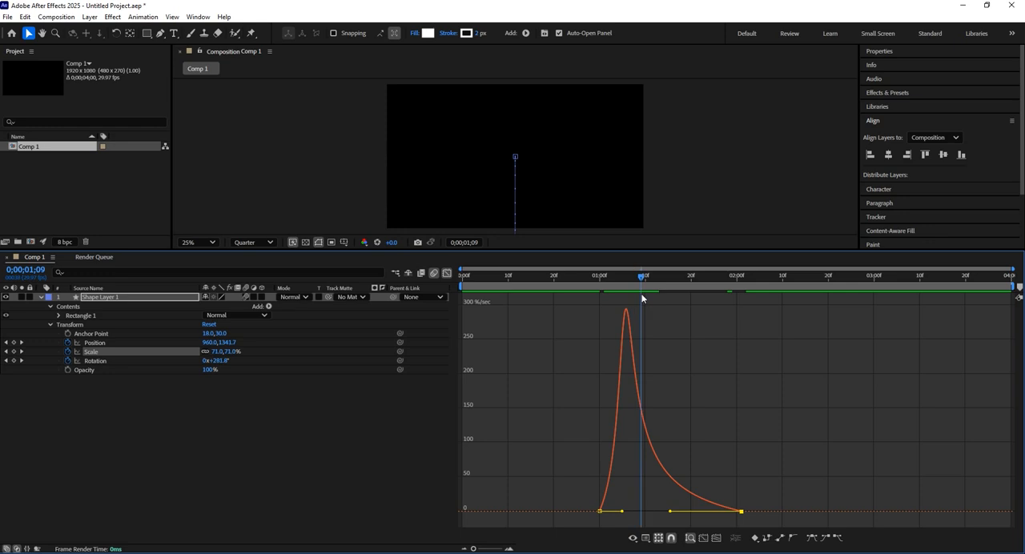
{"action": "scroll", "coordinate": [501, 200], "scroll_direction": "down", "scroll_amount": 2}
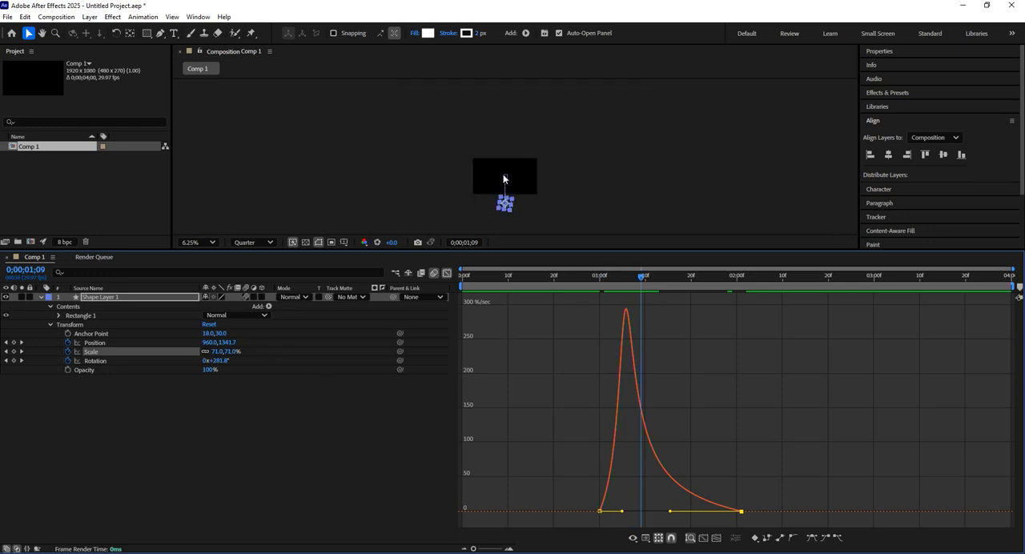
{"action": "scroll", "coordinate": [509, 196], "scroll_direction": "up", "scroll_amount": 3}
{"action": "scroll", "coordinate": [517, 171], "scroll_direction": "down", "scroll_amount": 2}
{"action": "scroll", "coordinate": [508, 213], "scroll_direction": "up", "scroll_amount": 2}
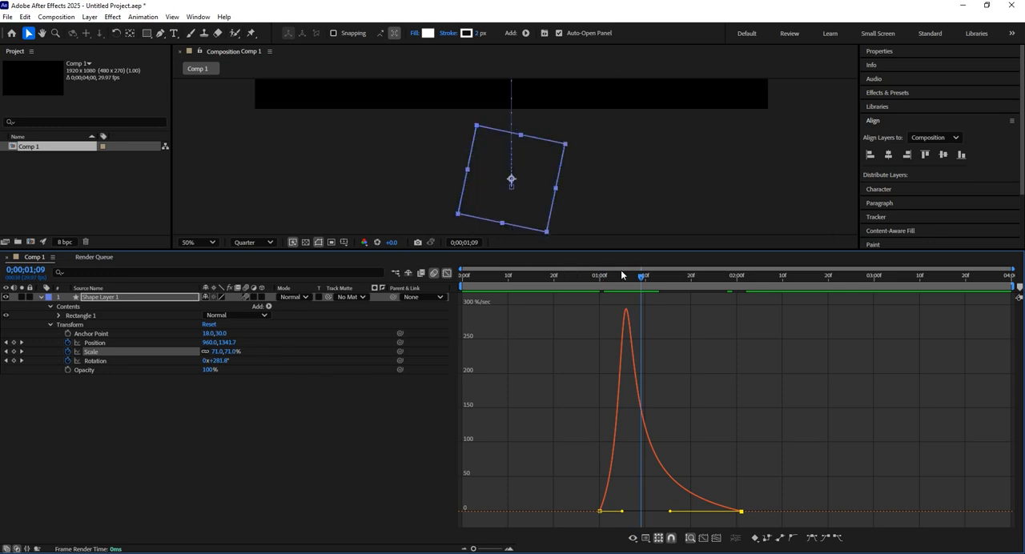
{"action": "left_click_drag", "start_coordinate": [624, 284], "coordinate": [719, 299]}
{"action": "scroll", "coordinate": [504, 200], "scroll_direction": "down", "scroll_amount": 2}
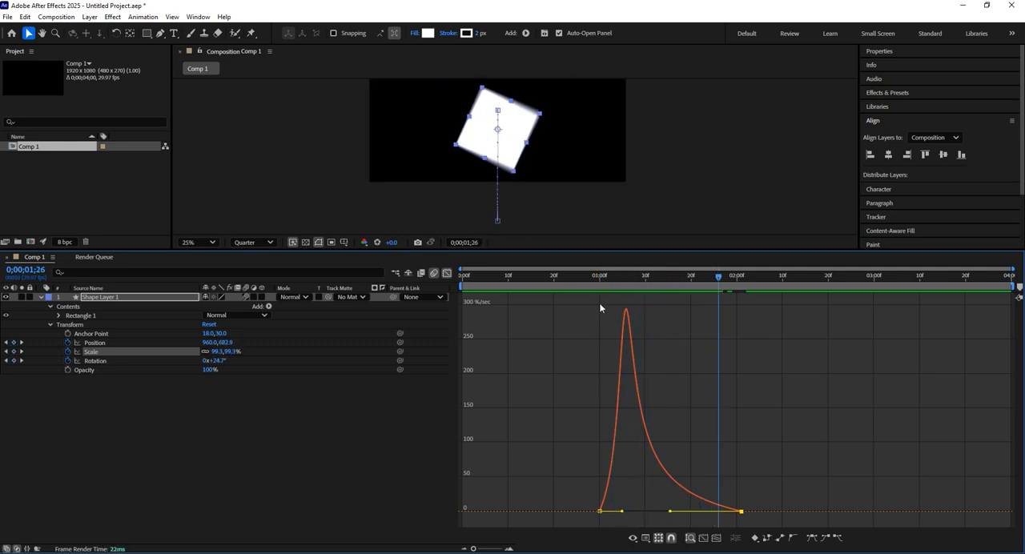
{"action": "left_click_drag", "start_coordinate": [694, 286], "coordinate": [611, 288]}
{"action": "key", "text": "Home"}
{"action": "left_click_drag", "start_coordinate": [613, 286], "coordinate": [626, 290]}
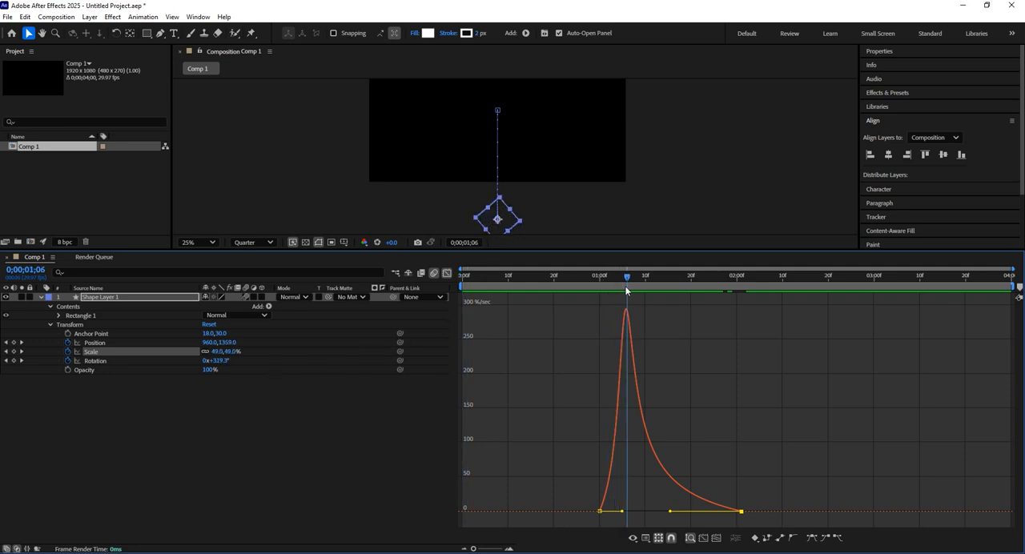
Shorten the last Scale keyframe's speed handle, lengthen the first one's to about midway so the speed peaks late, and play the animation
{"action": "left_click_drag", "start_coordinate": [670, 513], "coordinate": [708, 512]}
{"action": "left_click_drag", "start_coordinate": [622, 512], "coordinate": [672, 511]}
{"action": "left_click_drag", "start_coordinate": [653, 276], "coordinate": [602, 348]}
{"action": "key", "text": "space"}
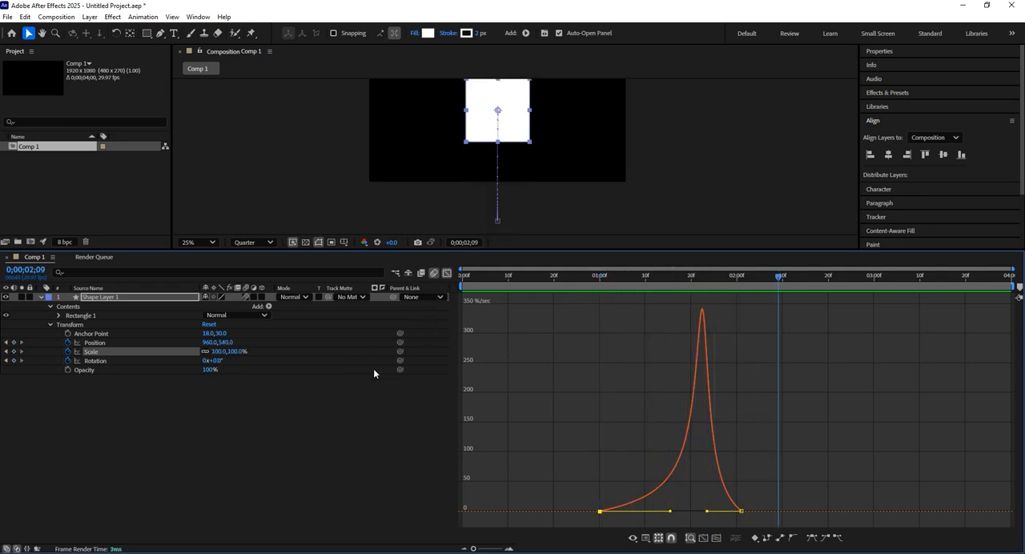
Lengthen the first Rotation keyframe's speed handle to about midway between the keyframes and compare the Scale and Rotation speed curves
{"action": "left_click", "coordinate": [96, 360]}
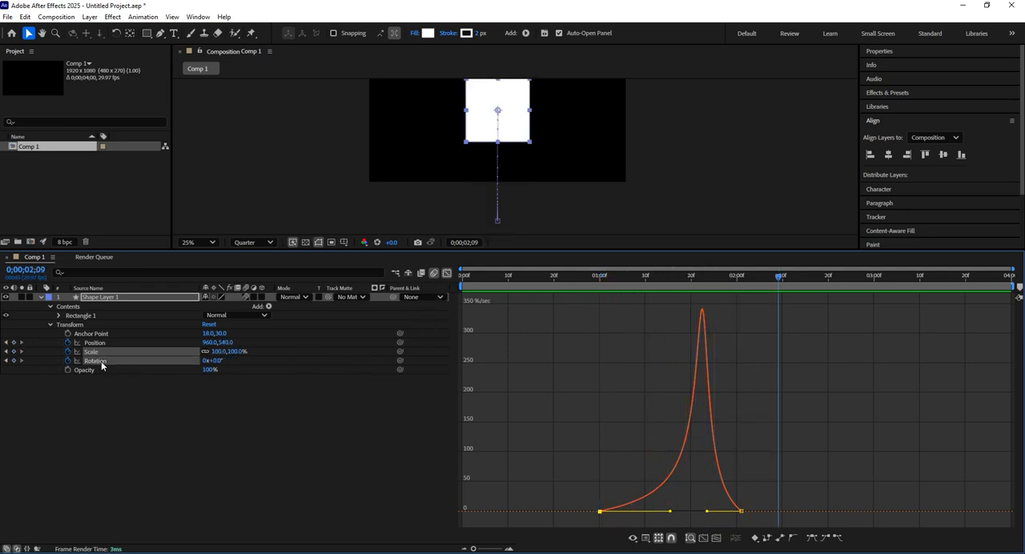
{"action": "left_click", "coordinate": [447, 274]}
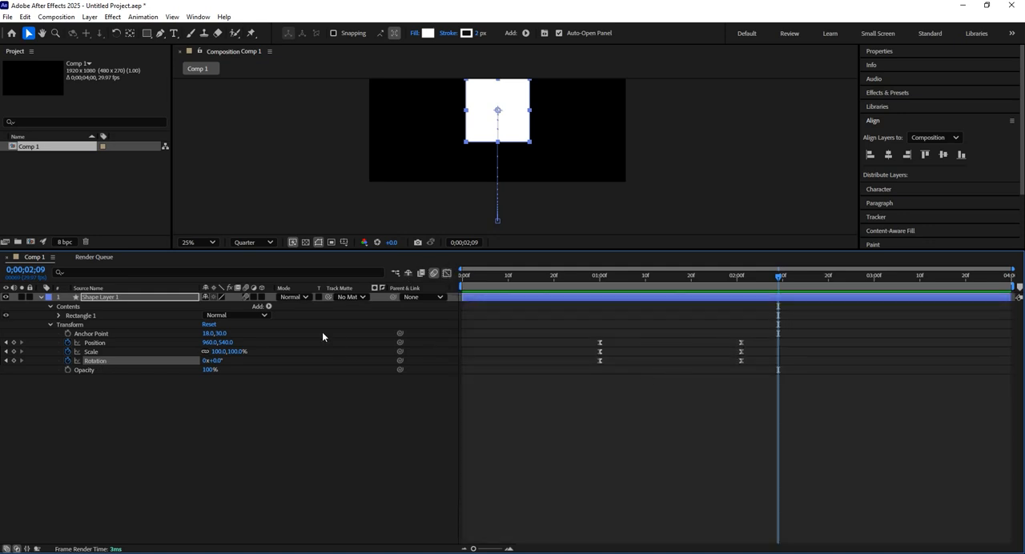
{"action": "left_click", "coordinate": [447, 273]}
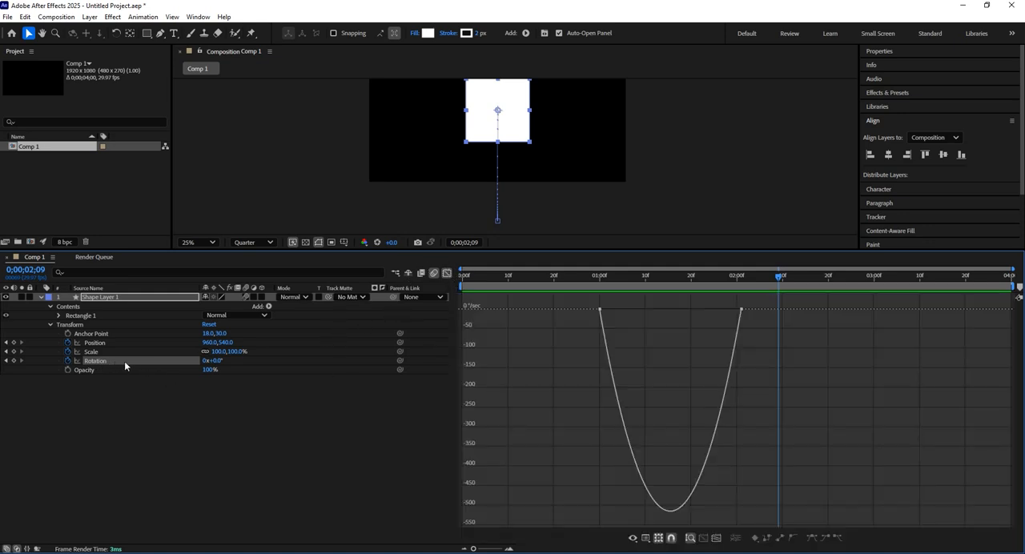
{"action": "left_click_drag", "start_coordinate": [615, 303], "coordinate": [669, 309]}
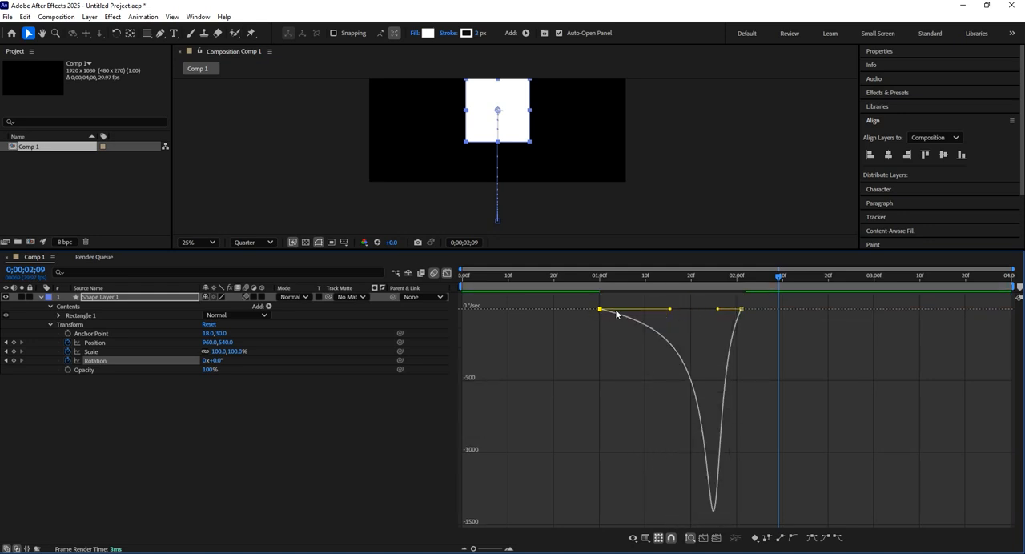
{"action": "left_click", "coordinate": [702, 339]}
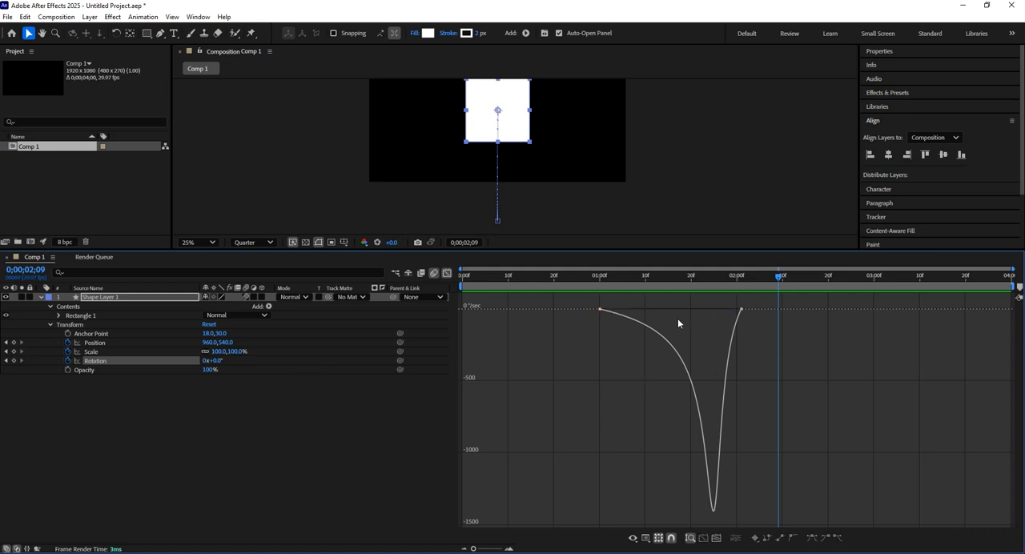
{"action": "left_click", "coordinate": [89, 352]}
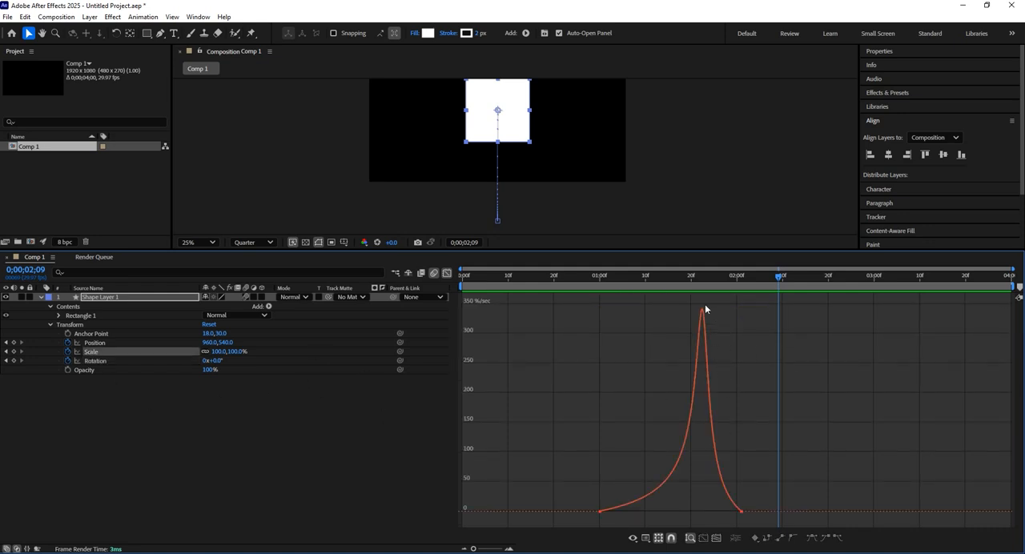
{"action": "left_click", "coordinate": [124, 361]}
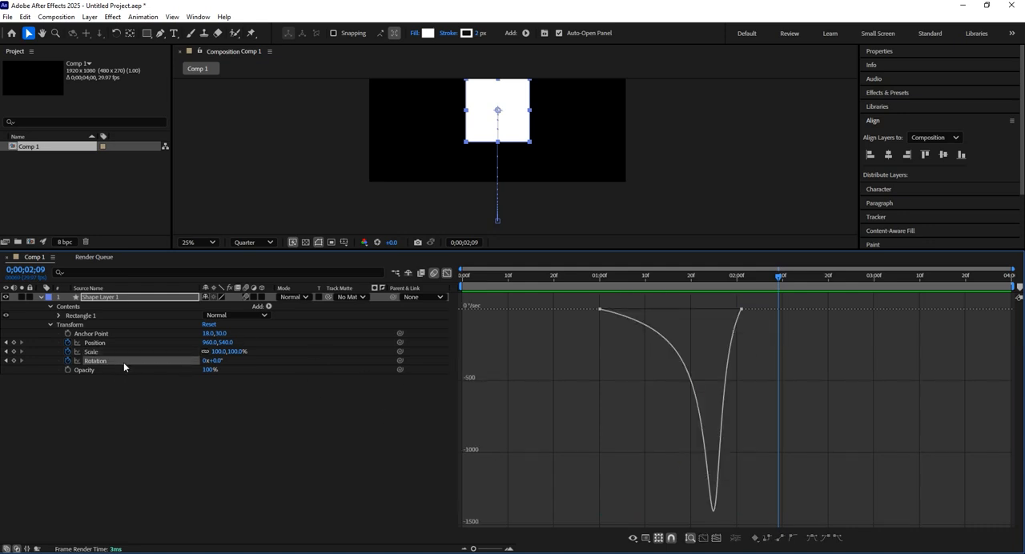
Play the animation repeatedly from the first keyframes at 0;00;01;00 to review the late-peaking Rotation speed
{"action": "left_click", "coordinate": [599, 284]}
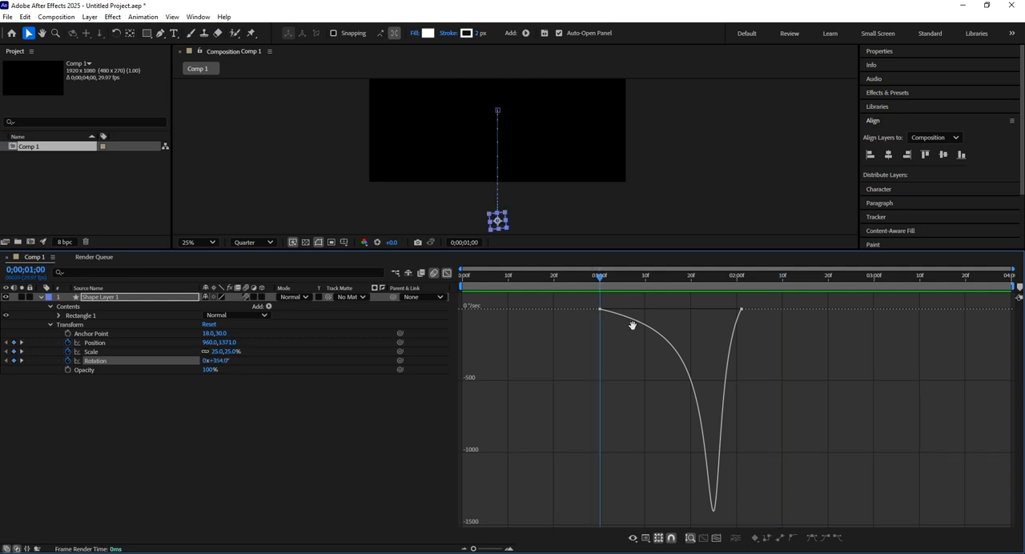
{"action": "key", "text": "space"}
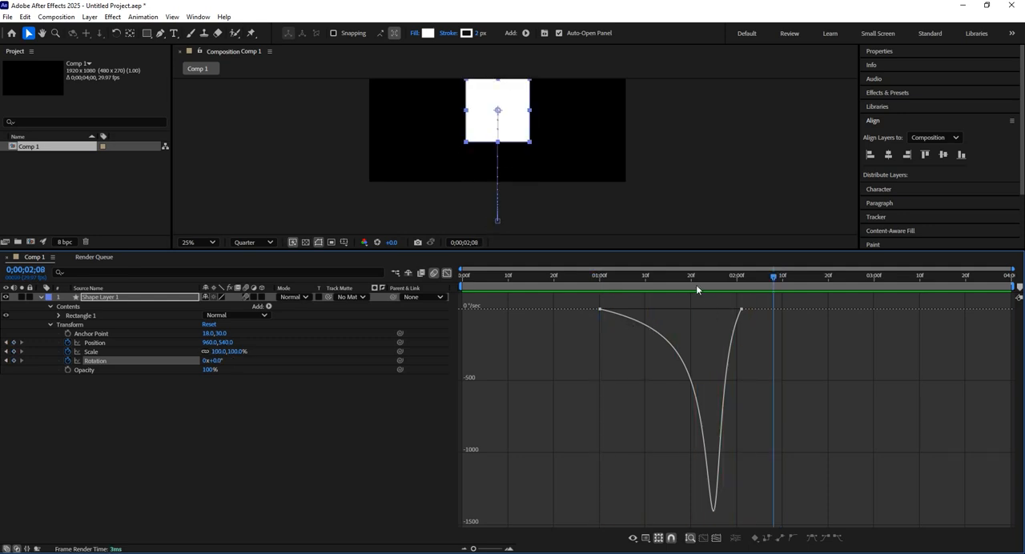
{"action": "left_click_drag", "start_coordinate": [696, 285], "coordinate": [620, 293]}
{"action": "key", "text": "space"}
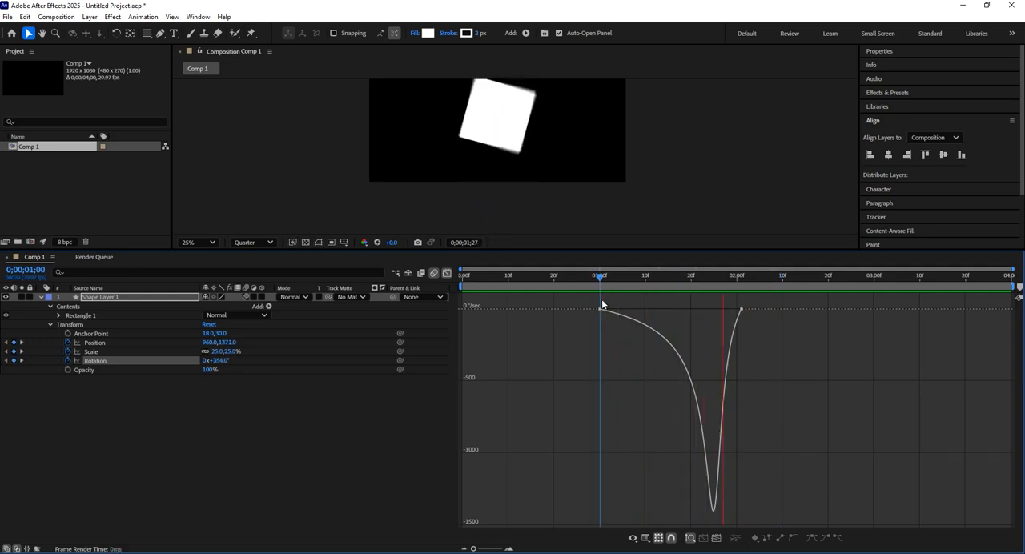
{"action": "left_click", "coordinate": [600, 284]}
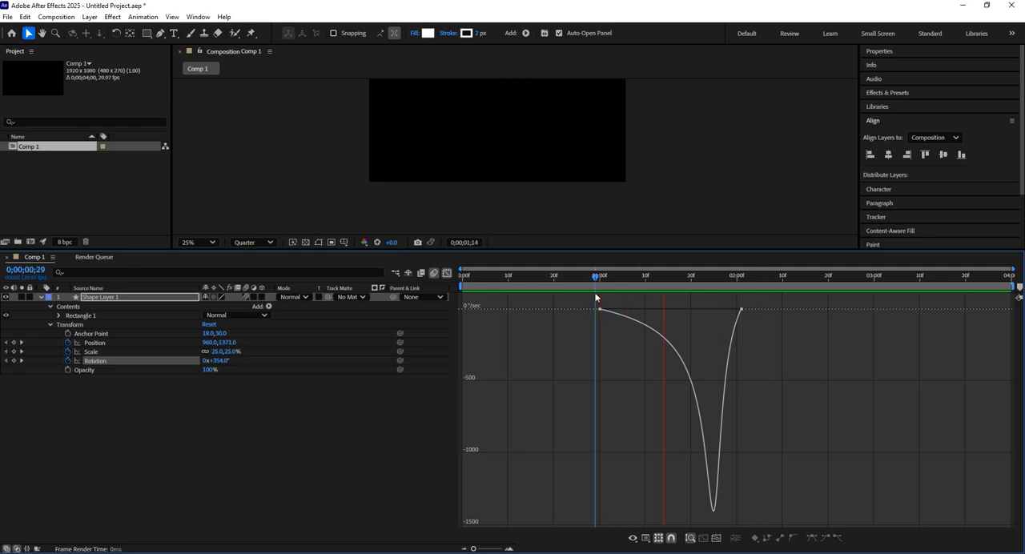
{"action": "key", "text": "space"}
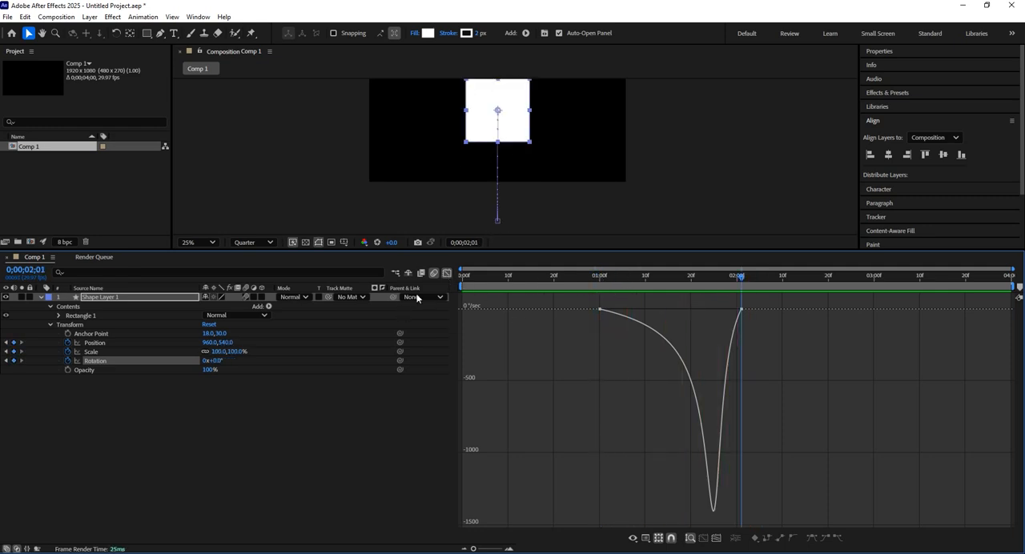
Select all Position, Scale and Rotation keyframes together and stretch the last keyframes' speed handles to midway so the speeds peak sharply in the middle
{"action": "left_click", "coordinate": [94, 344], "text": "shift"}
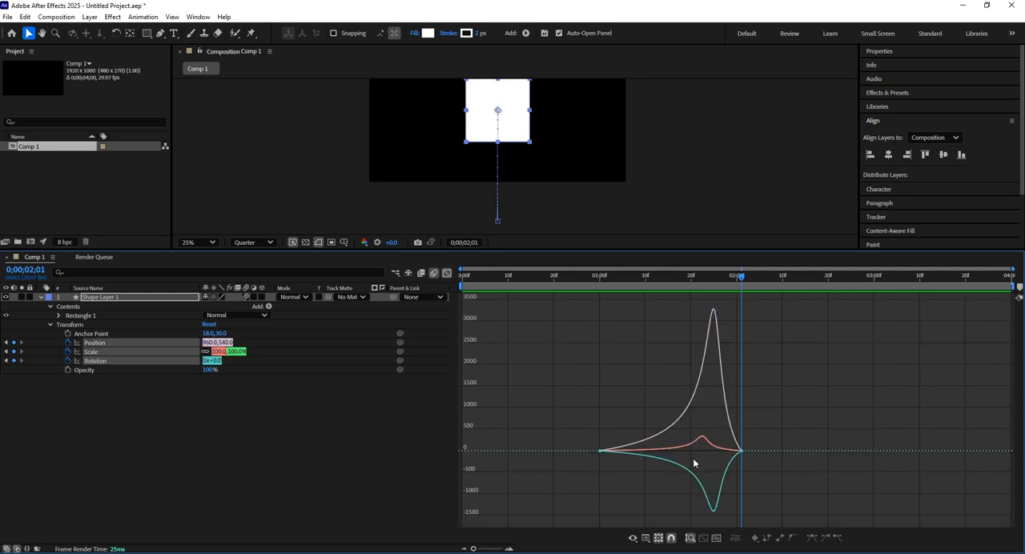
{"action": "left_click_drag", "start_coordinate": [585, 432], "coordinate": [789, 472]}
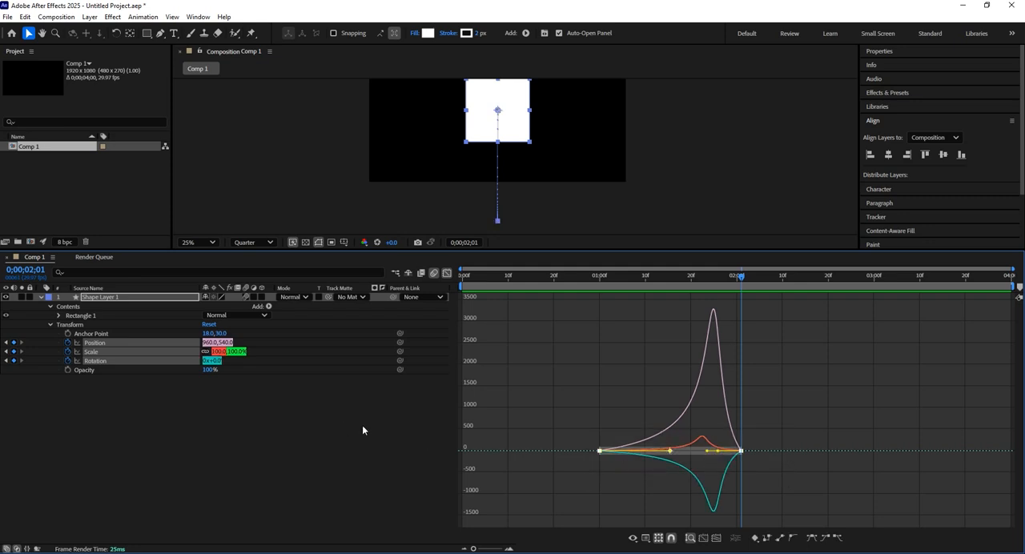
{"action": "left_click", "coordinate": [92, 325]}
{"action": "left_click", "coordinate": [93, 340]}
{"action": "left_click", "coordinate": [102, 362], "text": "shift"}
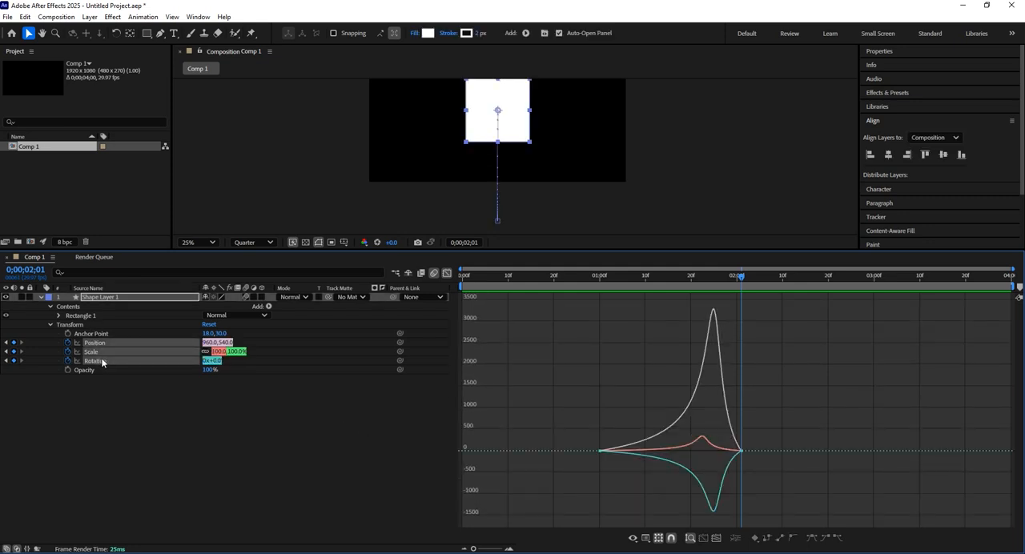
{"action": "left_click_drag", "start_coordinate": [561, 429], "coordinate": [778, 459]}
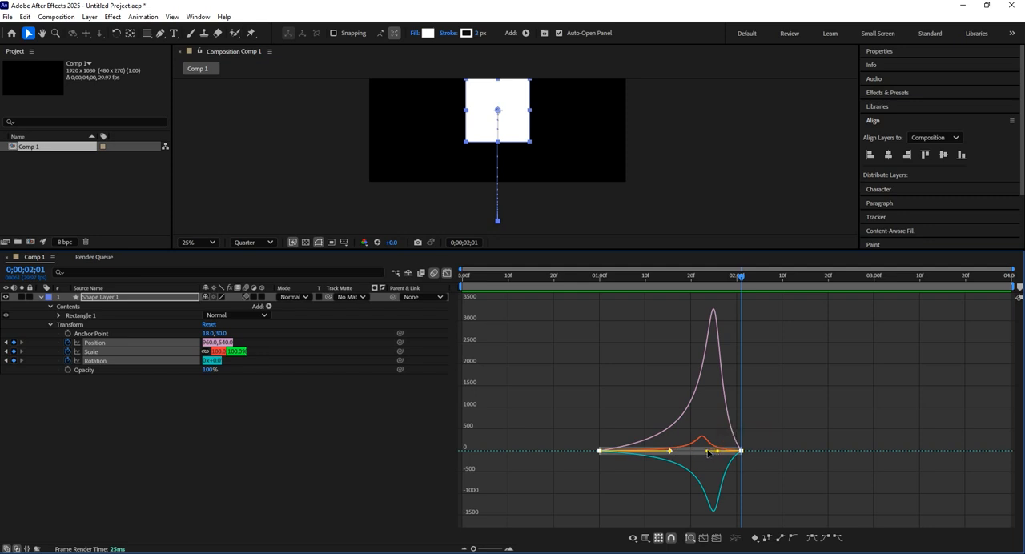
{"action": "left_click_drag", "start_coordinate": [707, 454], "coordinate": [659, 451]}
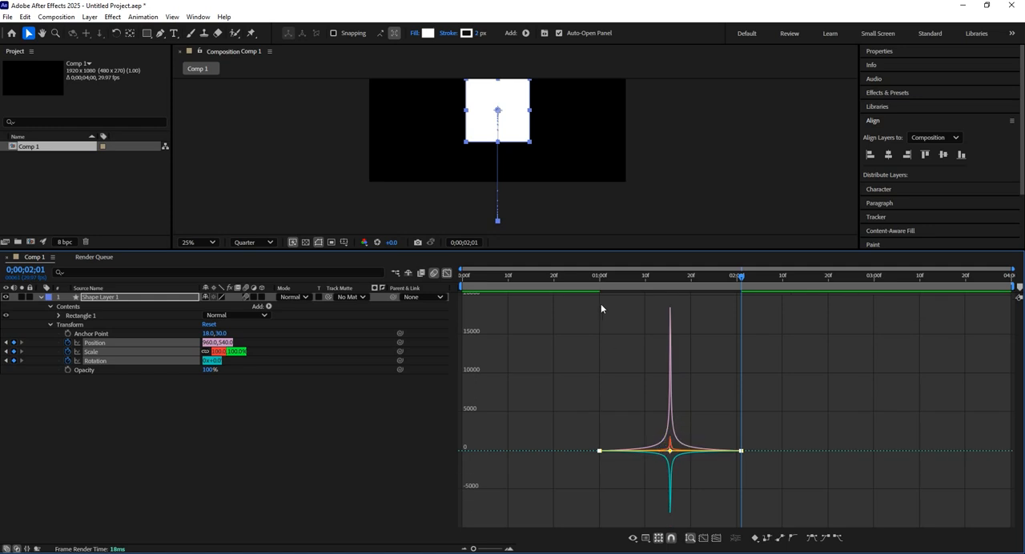
Play the sharply peaking animation from 0;00;01;00 with the whole motion path in the preview
{"action": "left_click", "coordinate": [609, 290]}
{"action": "left_click_drag", "start_coordinate": [614, 289], "coordinate": [602, 314]}
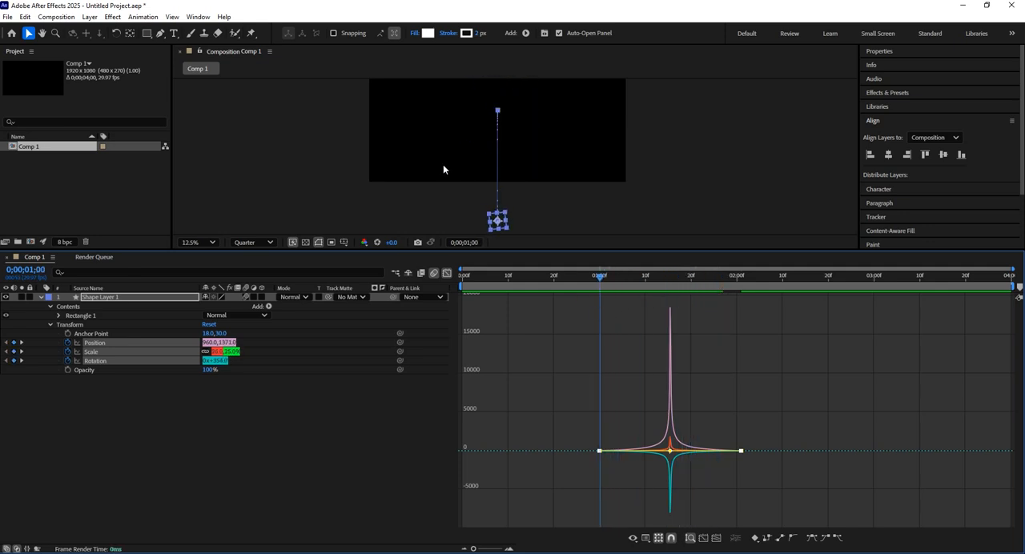
{"action": "scroll", "coordinate": [445, 152], "scroll_direction": "down", "scroll_amount": 1}
{"action": "key", "text": "space"}
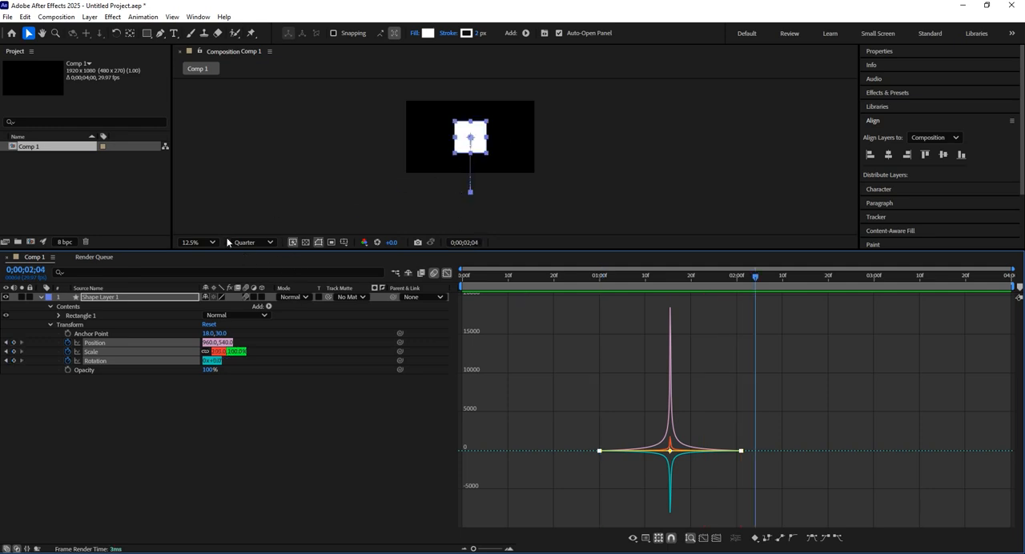
Fit the composition in an enlarged preview panel and replay the animation from the first keyframes
{"action": "left_click", "coordinate": [202, 242]}
{"action": "left_click", "coordinate": [212, 260]}
{"action": "left_click_drag", "start_coordinate": [194, 249], "coordinate": [200, 361]}
{"action": "left_click_drag", "start_coordinate": [643, 390], "coordinate": [597, 406]}
{"action": "key", "text": "space"}
{"action": "key", "text": "space"}
{"action": "key", "text": "space"}
Leave the Graph Editor for the keyframe view and scrub from the first keyframes to the last ones at 0;00;02;01
{"action": "left_click_drag", "start_coordinate": [689, 391], "coordinate": [603, 410]}
{"action": "left_click", "coordinate": [446, 384]}
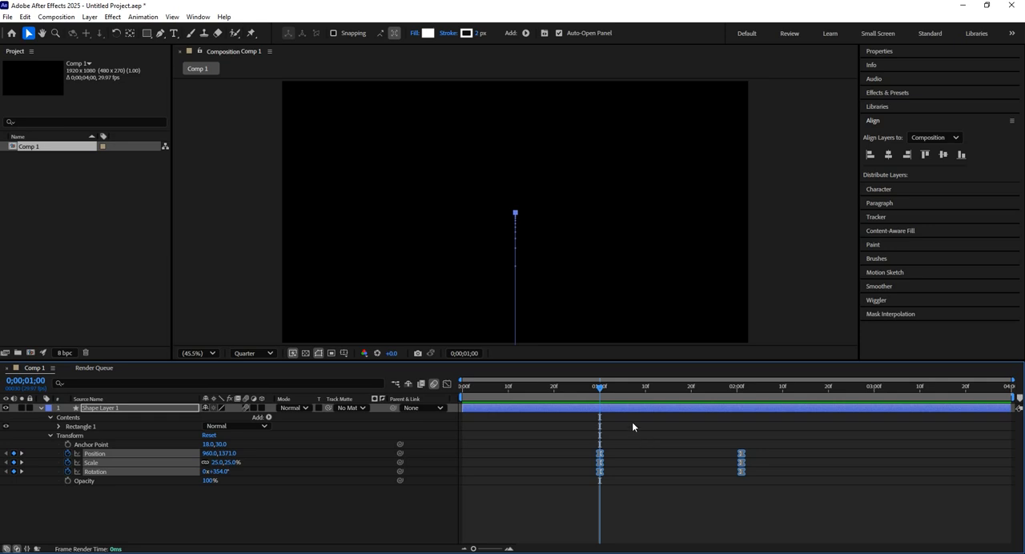
{"action": "left_click_drag", "start_coordinate": [604, 394], "coordinate": [744, 406]}
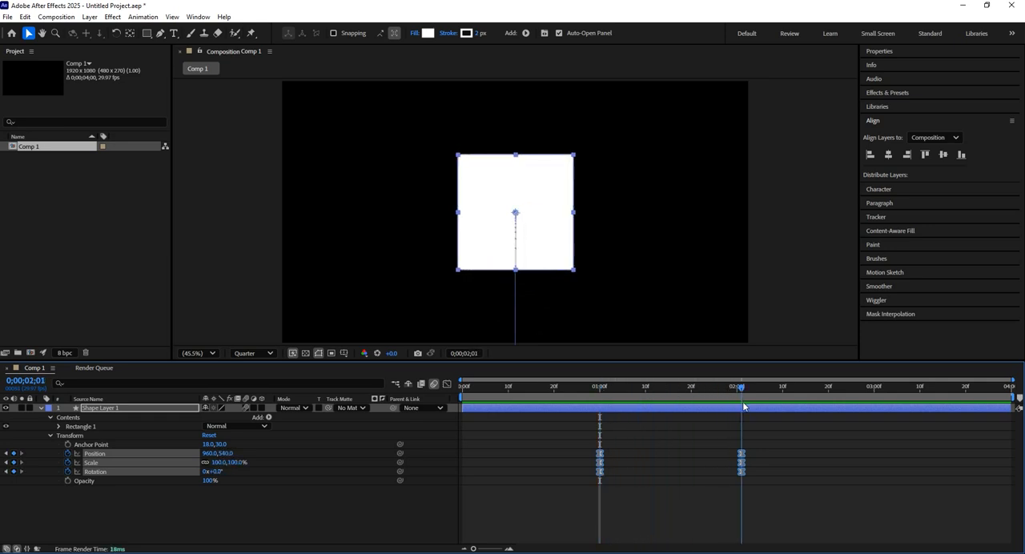
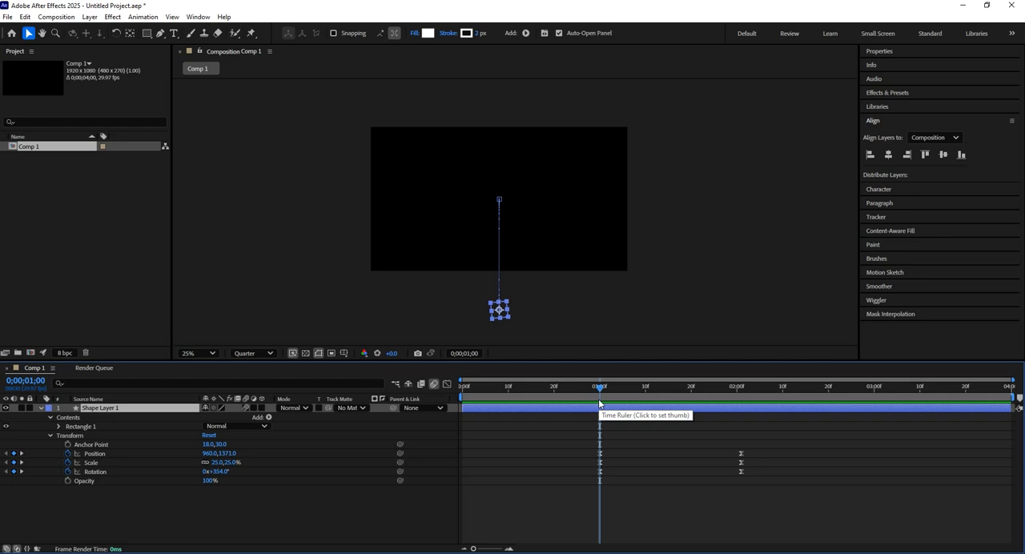
Try to shift the square's X position to 859 at 0;00;01;15, between the two Position keyframes
{"action": "left_click", "coordinate": [112, 453]}
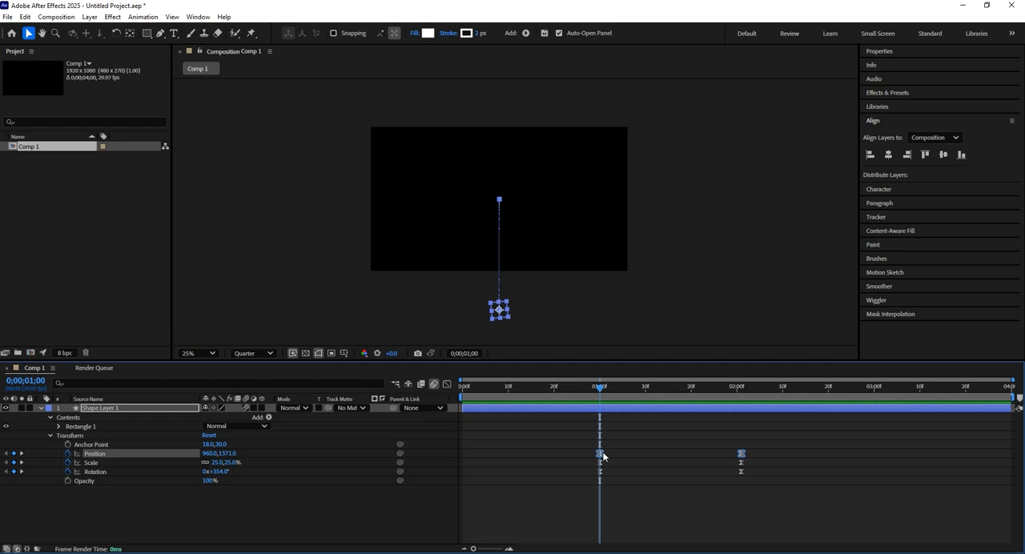
{"action": "left_click", "coordinate": [658, 394]}
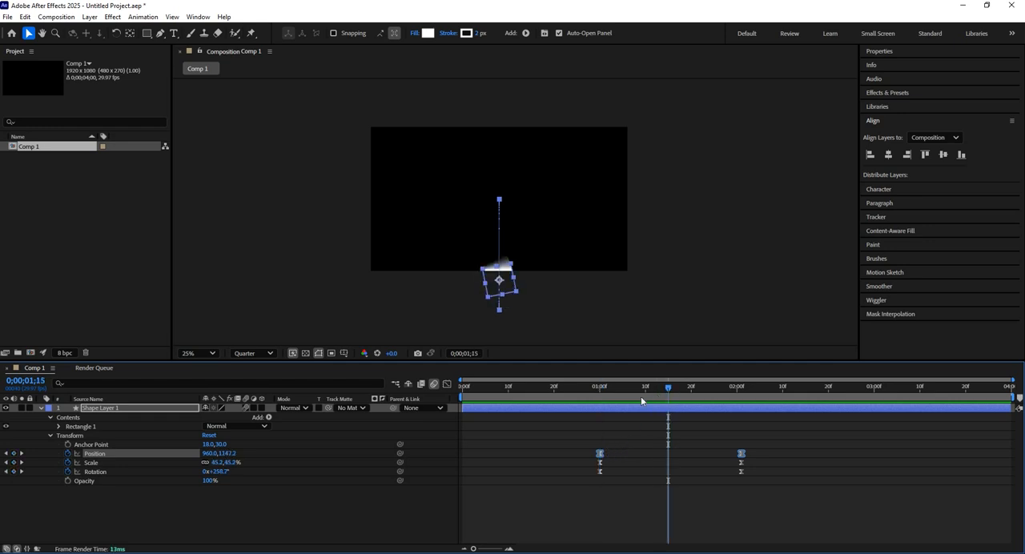
{"action": "left_click_drag", "start_coordinate": [210, 454], "coordinate": [173, 467]}
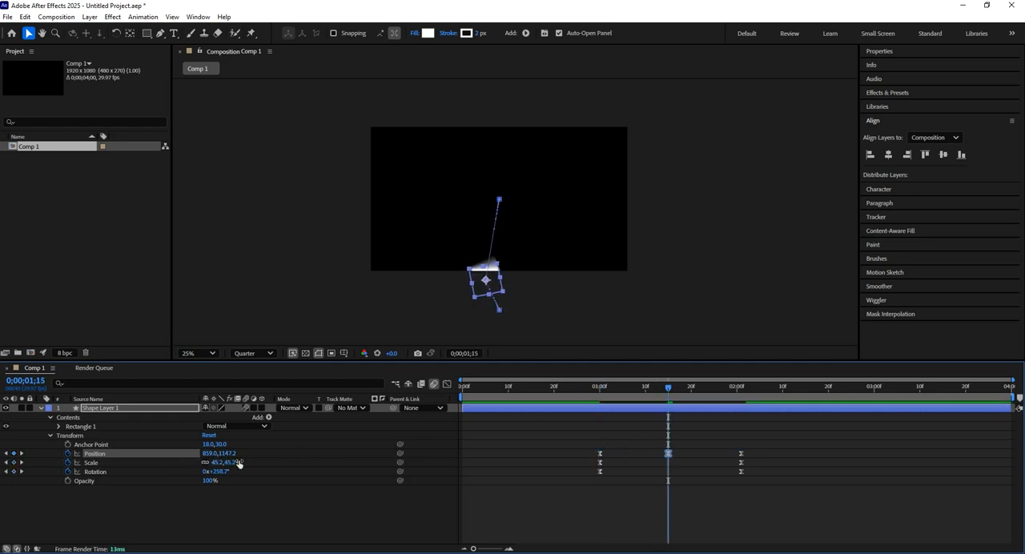
At the first keyframes at 0;00;01;00, shift both selected Position keyframes together to X 301
{"action": "left_click", "coordinate": [602, 393]}
{"action": "left_click_drag", "start_coordinate": [602, 392], "coordinate": [604, 394]}
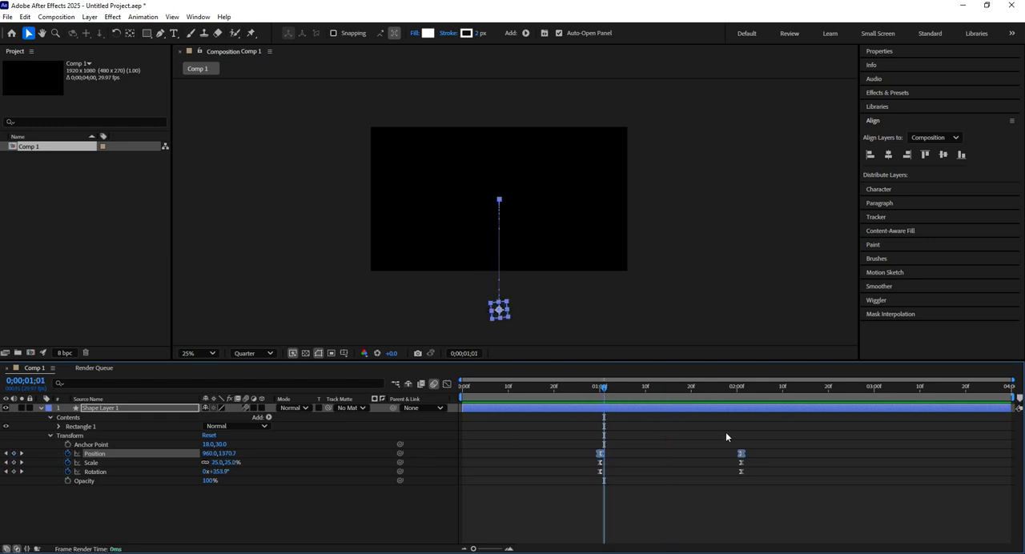
{"action": "key", "text": "Page_Up"}
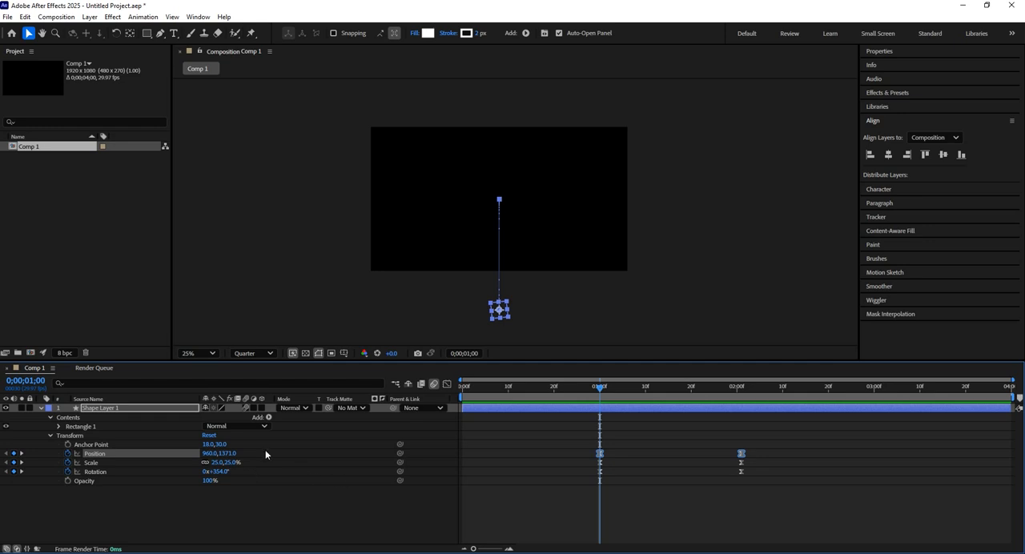
{"action": "left_click_drag", "start_coordinate": [207, 454], "coordinate": [1, 467]}
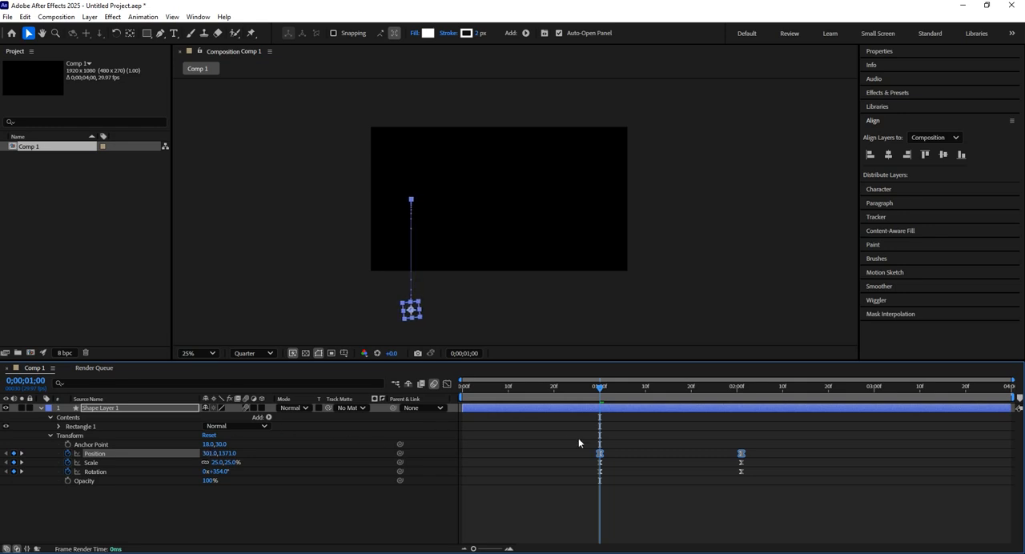
Play the shifted square's animation and return the playhead to 0;00;01;00
{"action": "key", "text": "space"}
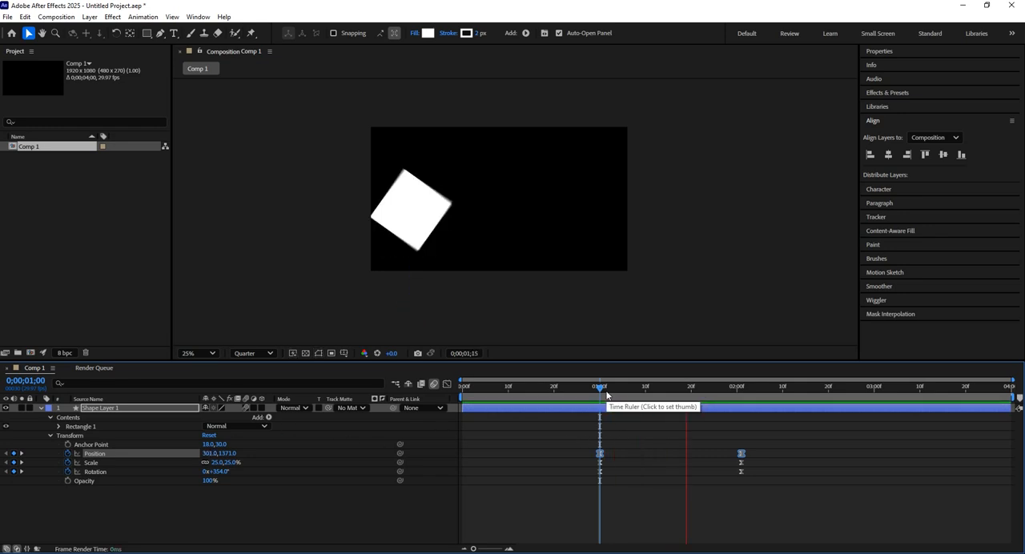
{"action": "key", "text": "space"}
{"action": "left_click_drag", "start_coordinate": [672, 390], "coordinate": [600, 405]}
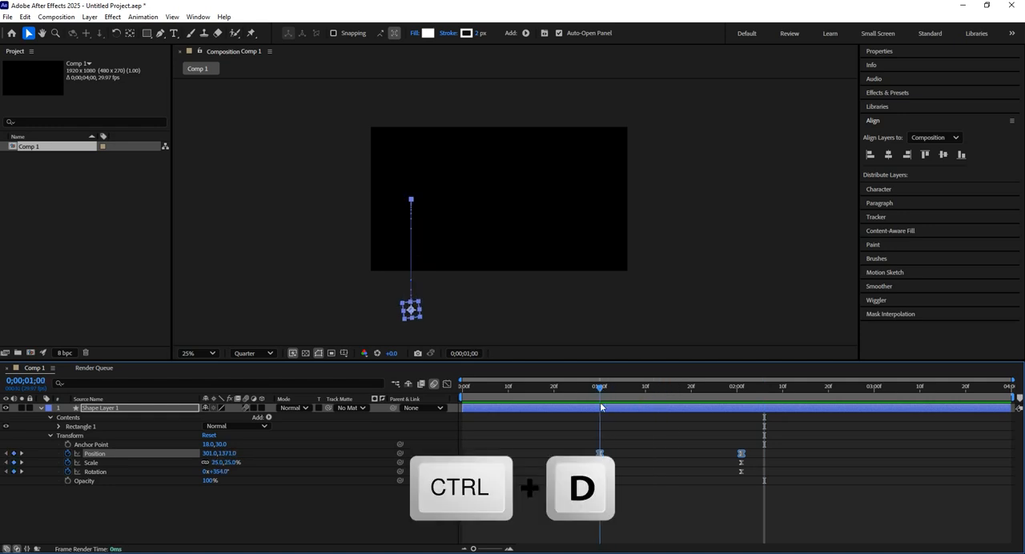
Duplicate Shape Layer 1 and reveal only the duplicate's keyframed properties
{"action": "left_click", "coordinate": [548, 409]}
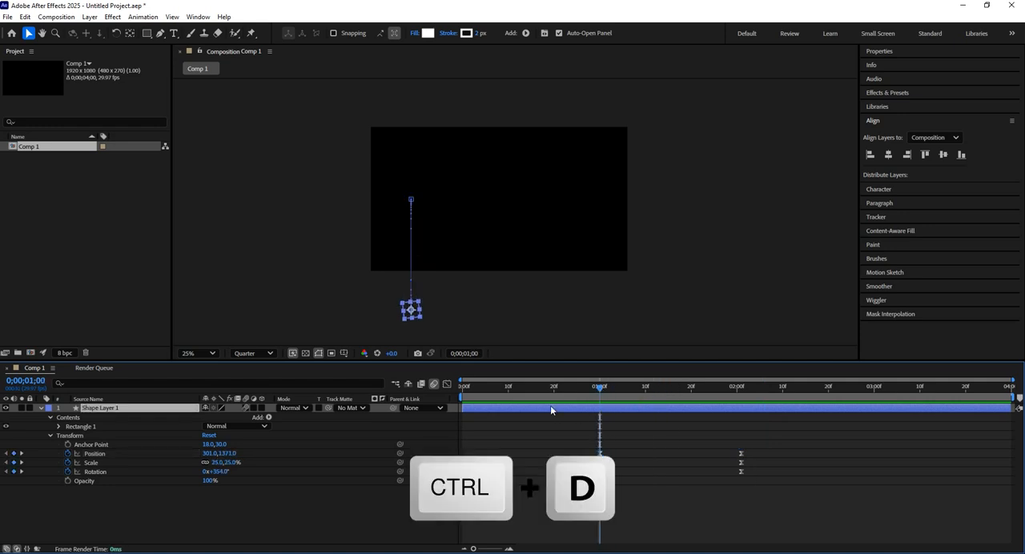
{"action": "key", "text": "ctrl+d"}
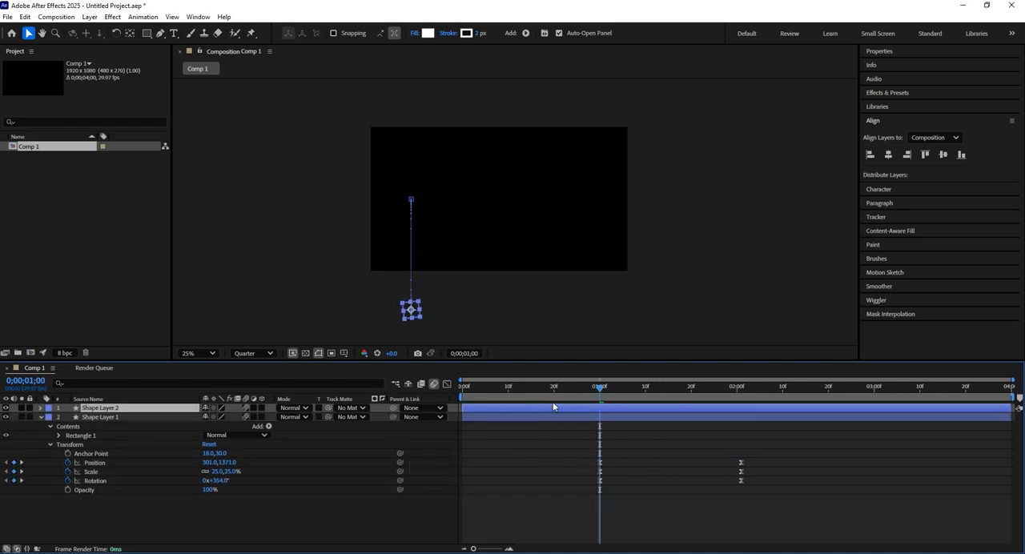
{"action": "key", "text": "u"}
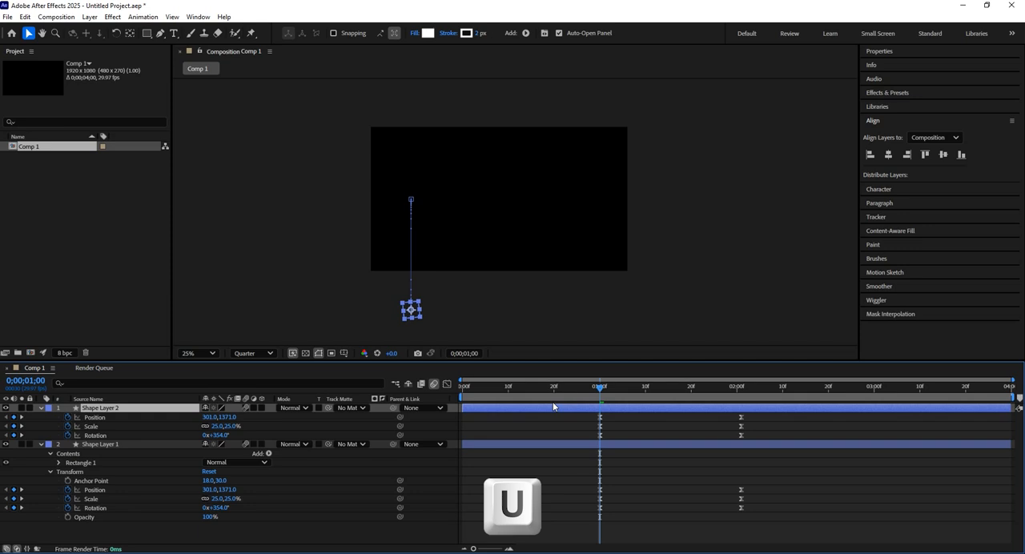
Select both Position keyframes of Shape Layer 2 and shift them together to X 1573
{"action": "left_click", "coordinate": [100, 418]}
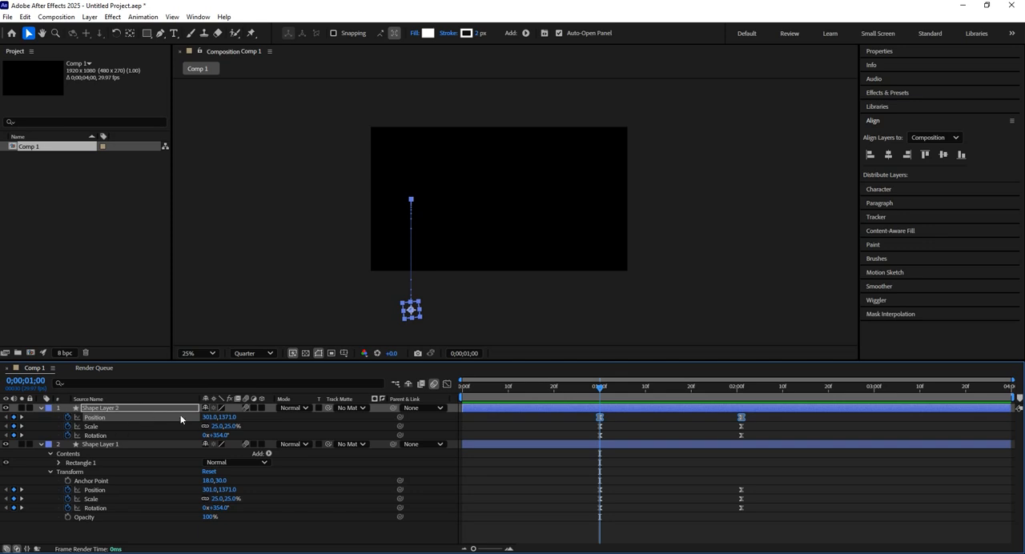
{"action": "key", "text": "u"}
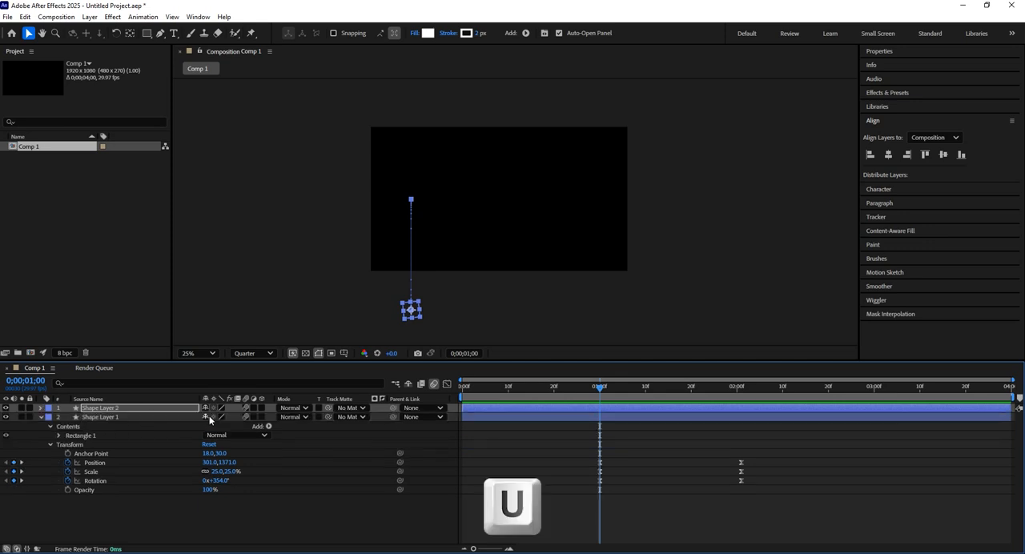
{"action": "key", "text": "u"}
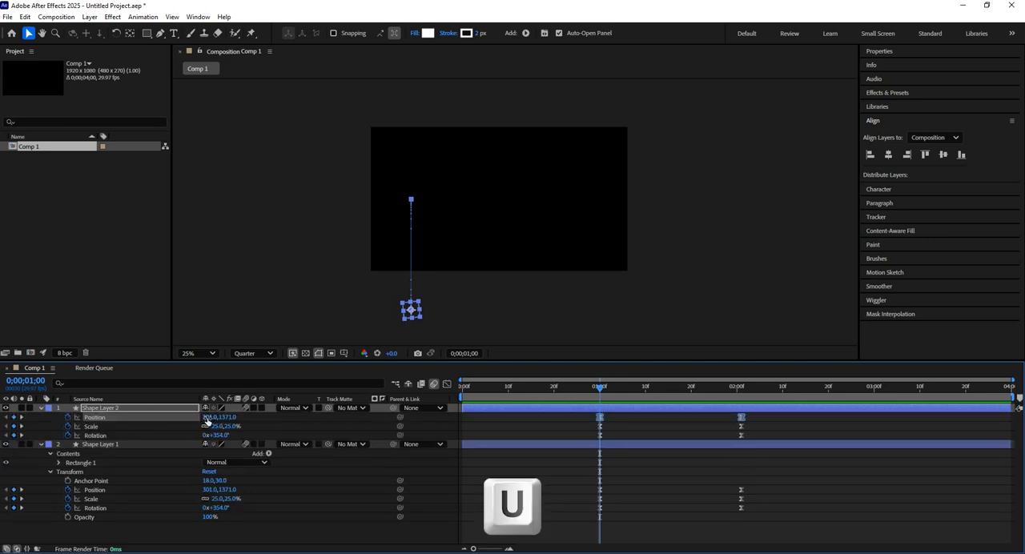
{"action": "left_click_drag", "start_coordinate": [206, 418], "coordinate": [881, 396]}
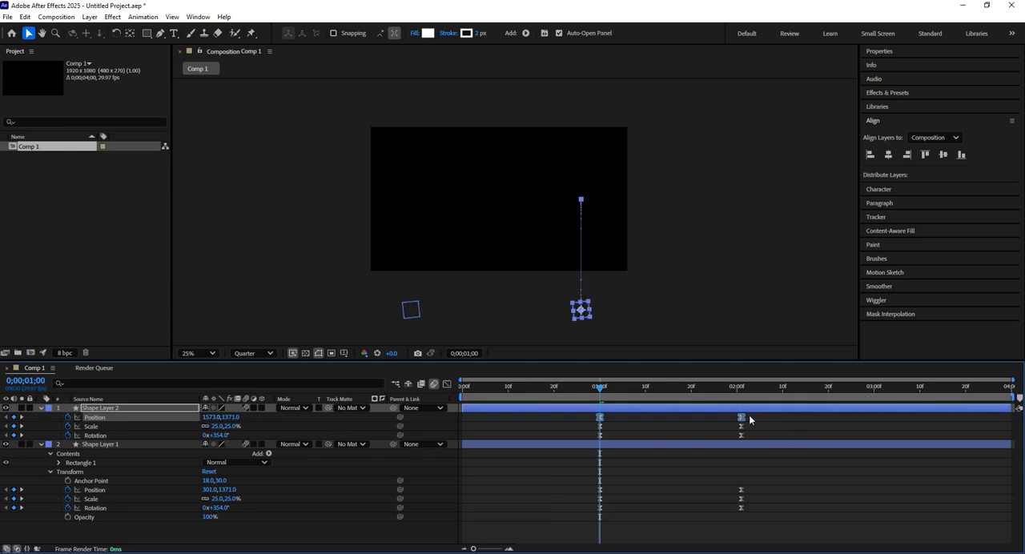
Play both squares' animation from 0;00;01;00 until just past the last keyframes
{"action": "mouse_move", "coordinate": [599, 392]}
{"action": "left_mouse_down"}
{"action": "mouse_move", "coordinate": [587, 400]}
{"action": "mouse_move", "coordinate": [599, 404]}
{"action": "left_mouse_up"}
{"action": "key", "text": "space"}
{"action": "key", "text": "space"}
Select all Position, Scale and Rotation keyframes of Shape Layer 2 and show their speed curves in the Graph Editor
{"action": "left_click_drag", "start_coordinate": [766, 415], "coordinate": [585, 441]}
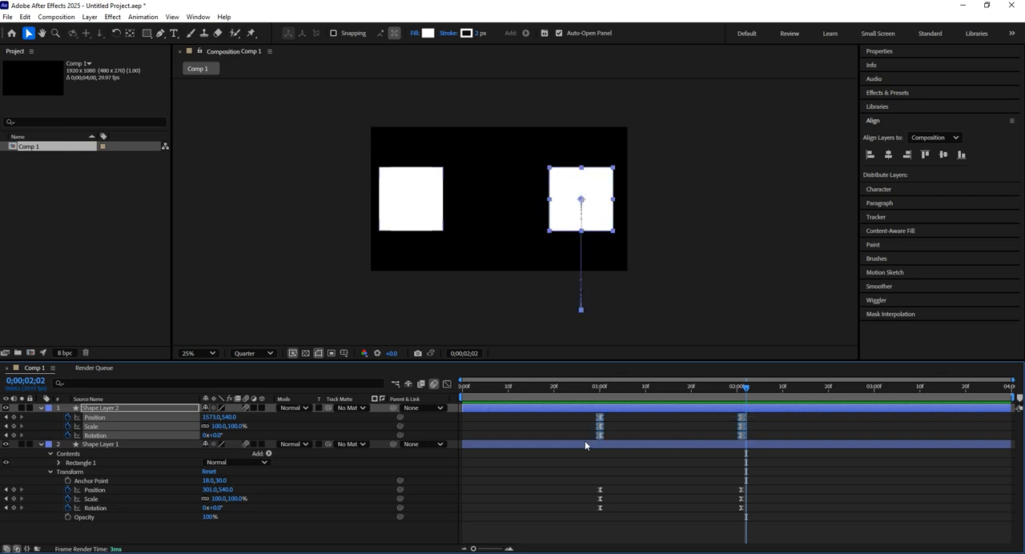
{"action": "left_click", "coordinate": [117, 411]}
{"action": "left_click_drag", "start_coordinate": [593, 412], "coordinate": [769, 452]}
{"action": "left_click", "coordinate": [446, 385]}
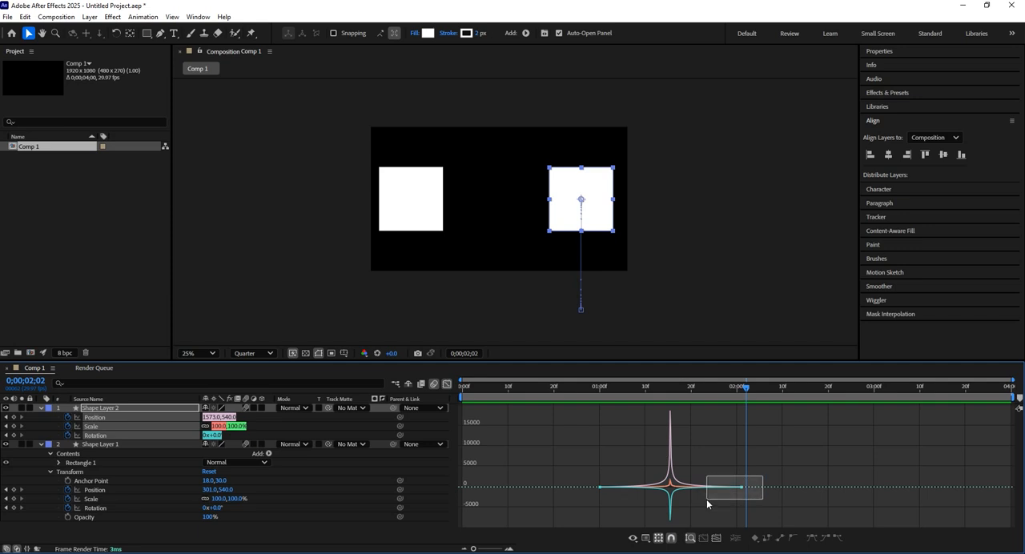
Fit the curves in an enlarged Graph Editor and shorten the last keyframes' incoming speed handles so the speeds peak near the end
{"action": "left_click_drag", "start_coordinate": [707, 499], "coordinate": [705, 498]}
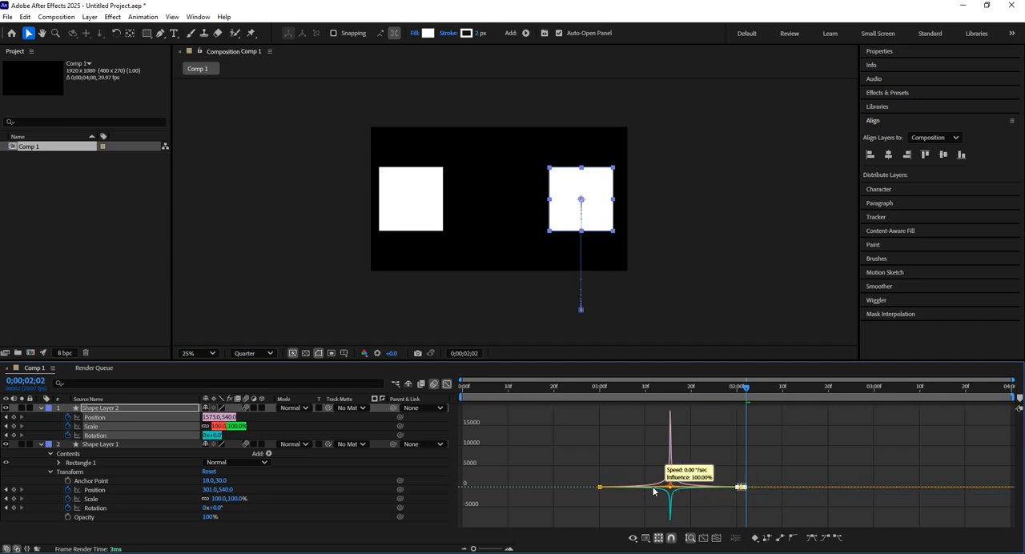
{"action": "scroll", "coordinate": [676, 489], "scroll_direction": "up", "scroll_amount": 4}
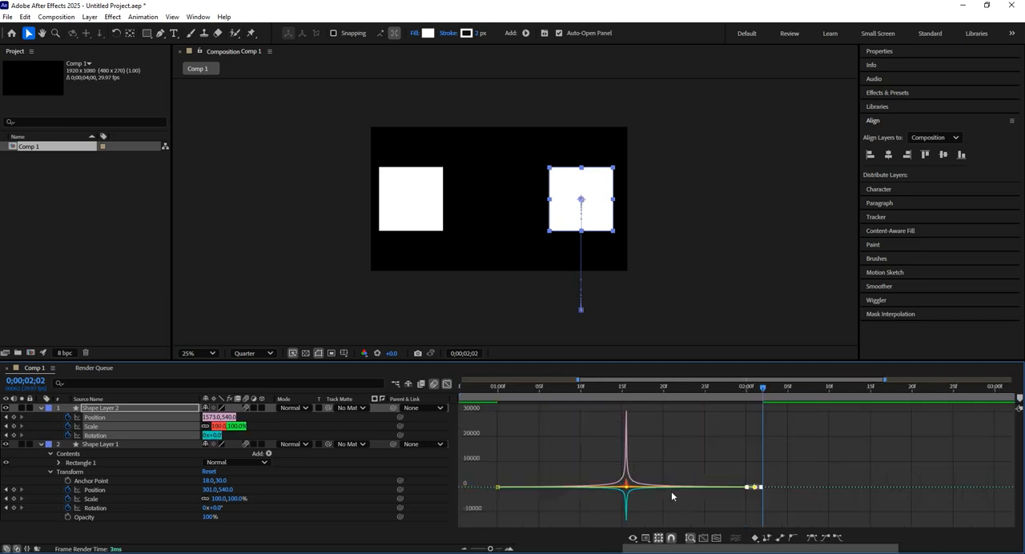
{"action": "scroll", "coordinate": [671, 496], "scroll_direction": "down", "scroll_amount": 5}
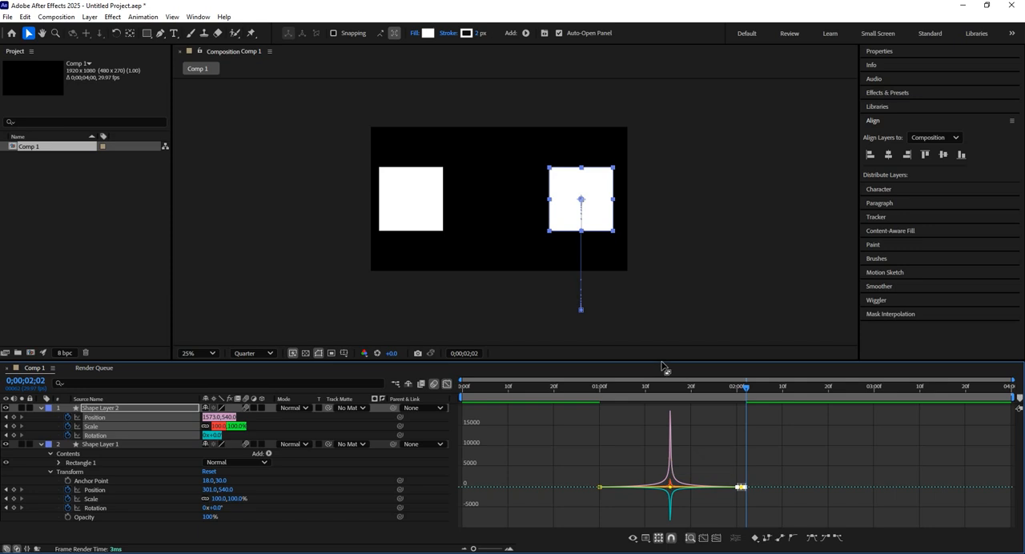
{"action": "left_click_drag", "start_coordinate": [662, 362], "coordinate": [661, 234]}
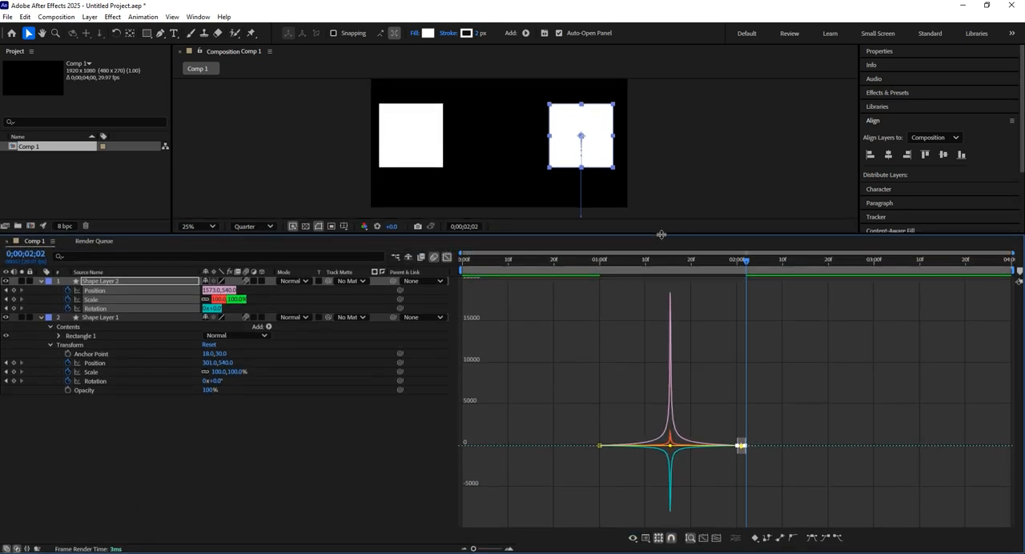
{"action": "left_click", "coordinate": [705, 537]}
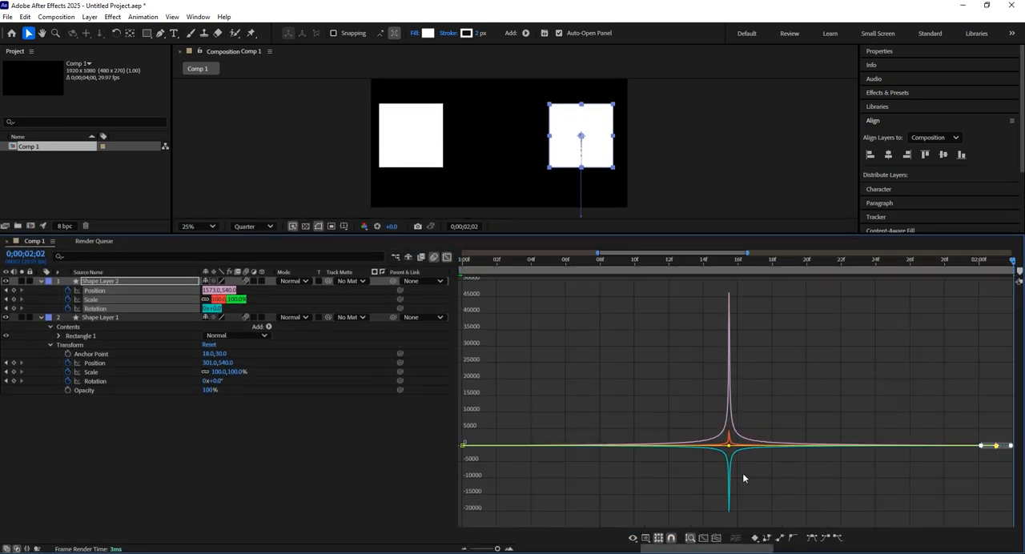
{"action": "left_click_drag", "start_coordinate": [731, 449], "coordinate": [939, 445]}
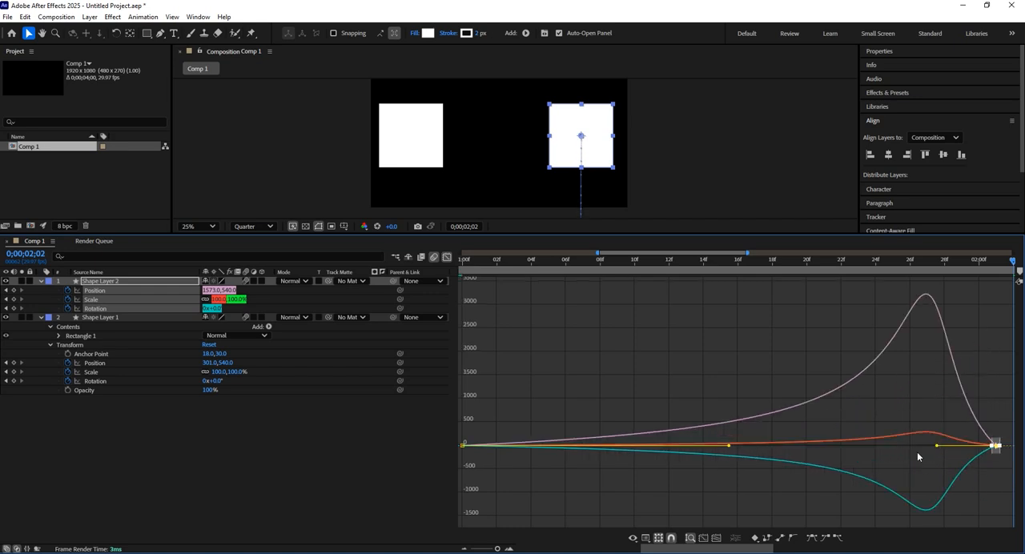
Scrub the reshaped animation to the last keyframes at 0;00;02;01 and leave the Graph Editor for the keyframe view
{"action": "scroll", "coordinate": [781, 436], "scroll_direction": "down", "scroll_amount": 3}
{"action": "left_click_drag", "start_coordinate": [599, 267], "coordinate": [741, 261]}
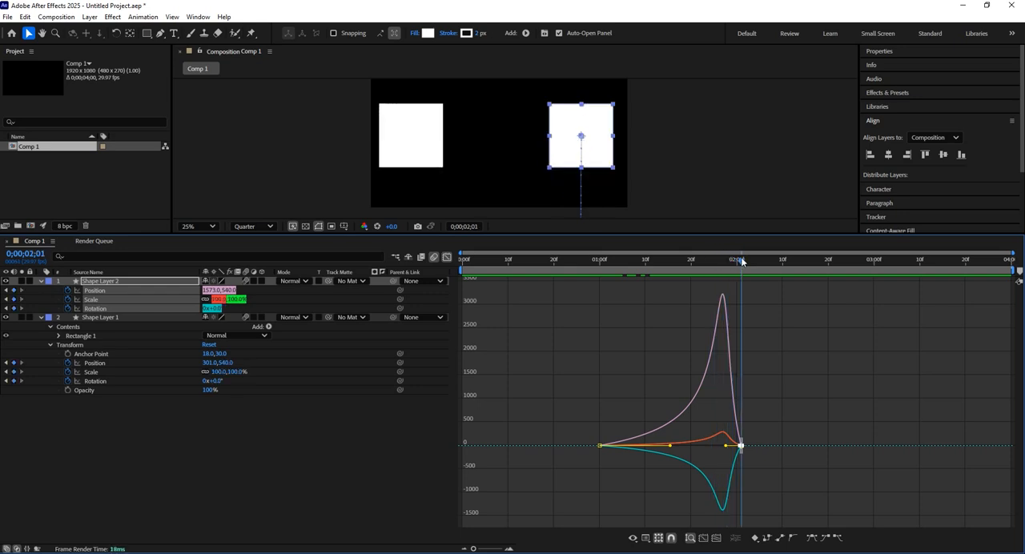
{"action": "left_click", "coordinate": [447, 257]}
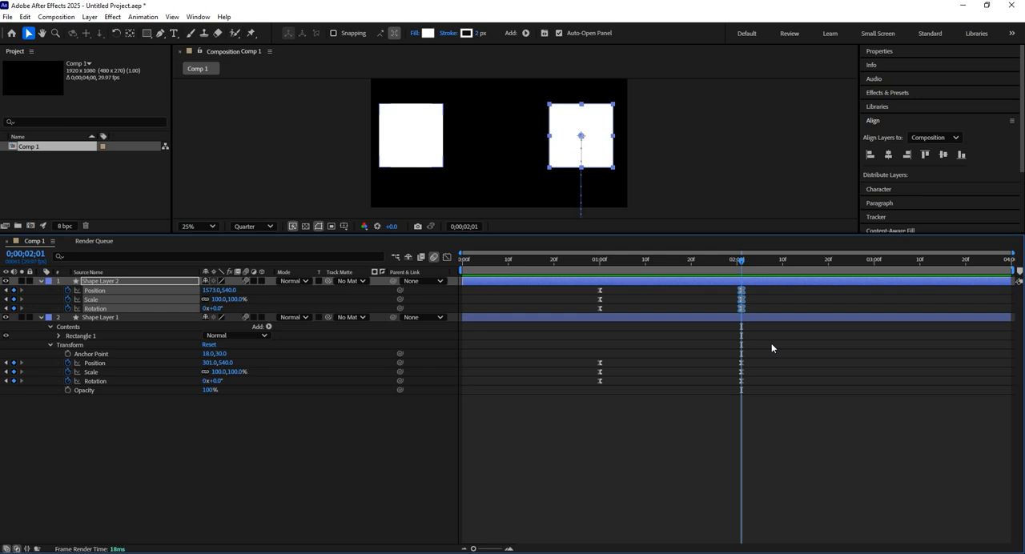
Play the animation from 0;00;01;00 to compare the two squares' speed curves
{"action": "left_click", "coordinate": [604, 262]}
{"action": "left_click", "coordinate": [600, 264]}
{"action": "key", "text": "space"}
{"action": "key", "text": "space"}
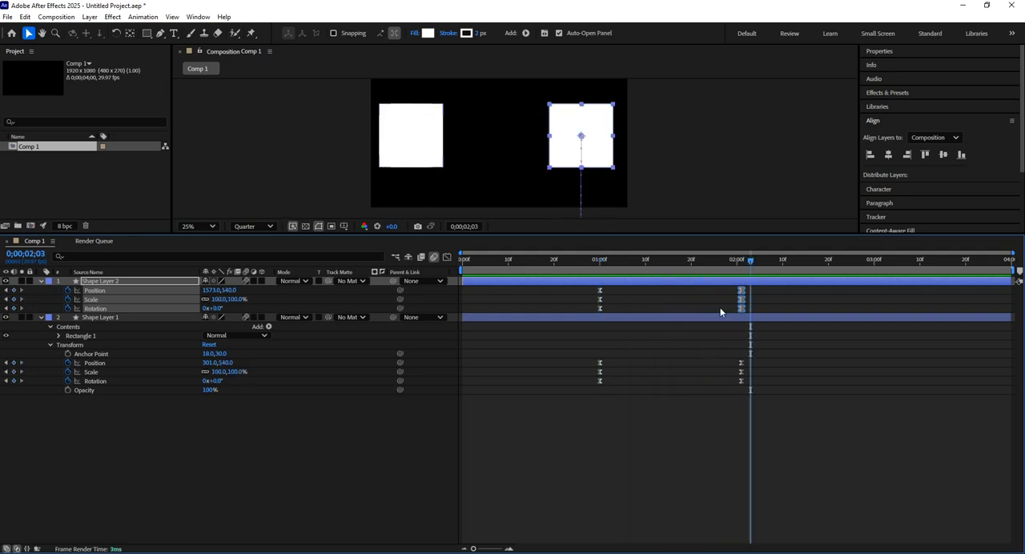
Magnify the left square's edge to 200% at 0;00;02;00 and set the preview resolution to Full
{"action": "left_click_drag", "start_coordinate": [741, 274], "coordinate": [734, 277]}
{"action": "scroll", "coordinate": [435, 107], "scroll_direction": "up", "scroll_amount": 5}
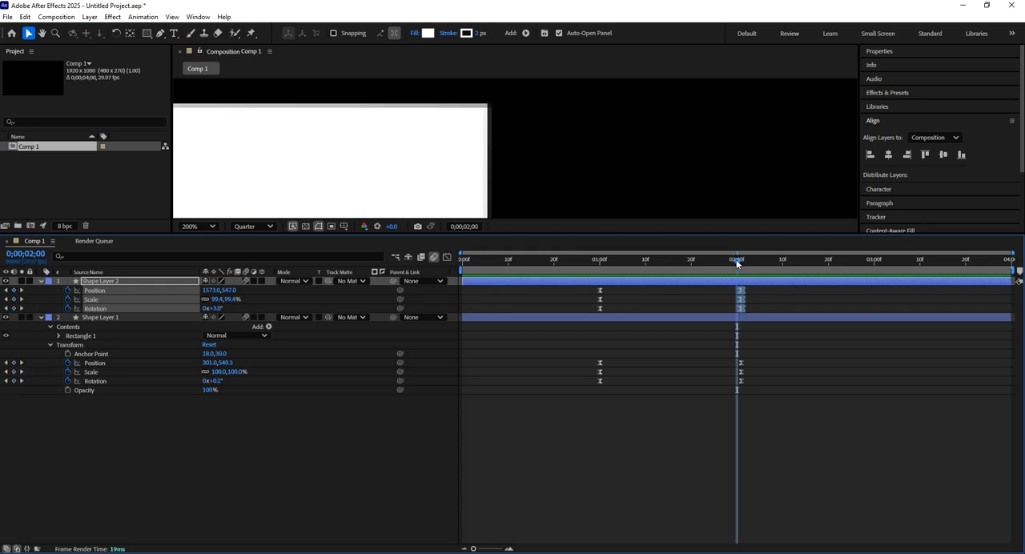
{"action": "left_click", "coordinate": [265, 226]}
{"action": "left_click", "coordinate": [245, 260]}
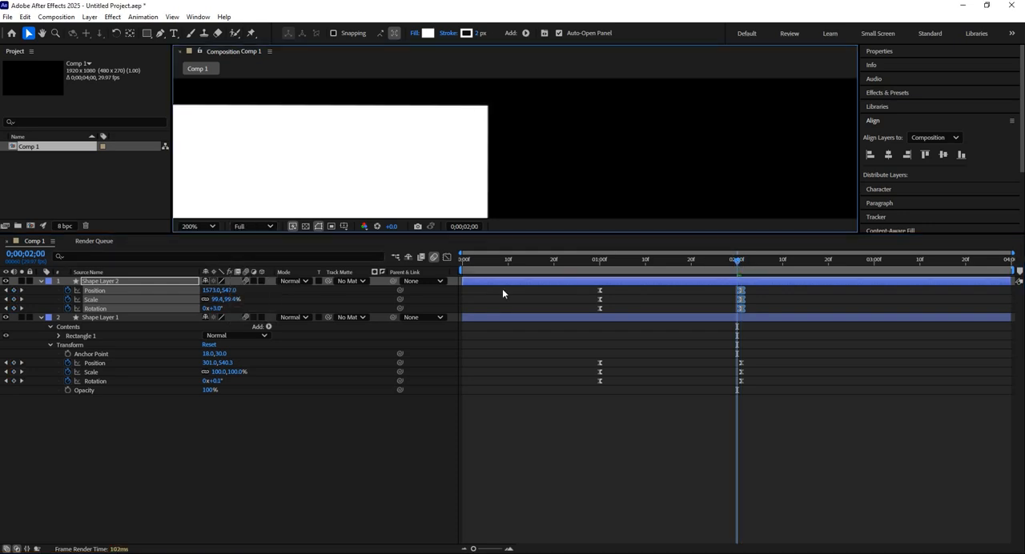
Fit the composition in an enlarged preview panel and scrub the squares' final frames to 0;00;01;29
{"action": "left_click_drag", "start_coordinate": [742, 270], "coordinate": [742, 271]}
{"action": "scroll", "coordinate": [488, 175], "scroll_direction": "down", "scroll_amount": 8}
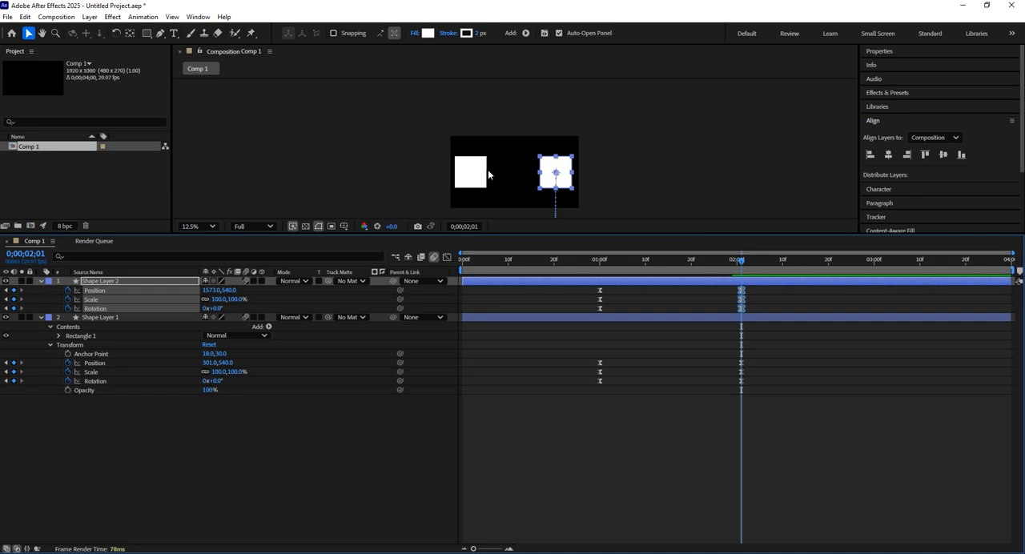
{"action": "left_click_drag", "start_coordinate": [639, 266], "coordinate": [719, 267]}
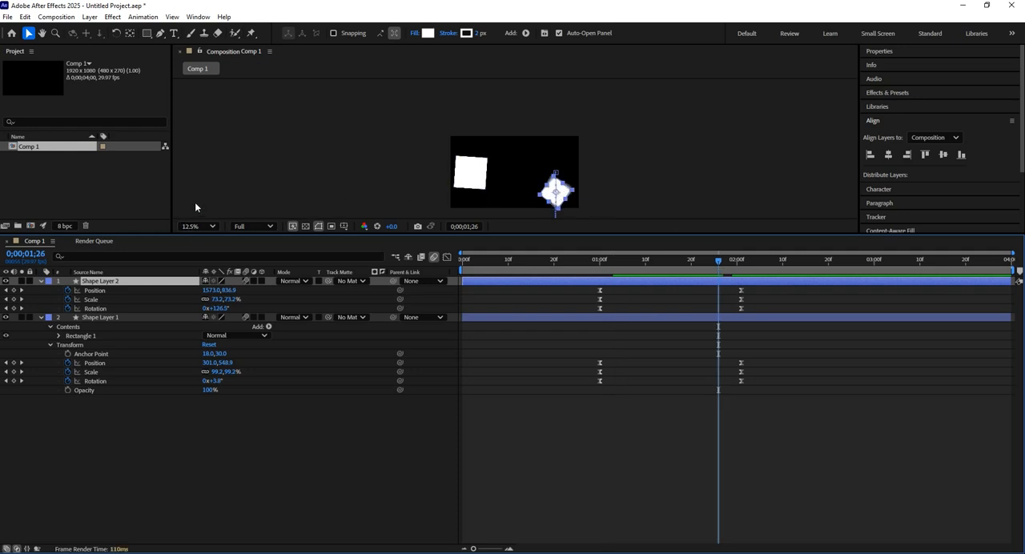
{"action": "left_click", "coordinate": [196, 226]}
{"action": "left_click", "coordinate": [200, 246]}
{"action": "left_click_drag", "start_coordinate": [722, 271], "coordinate": [735, 267]}
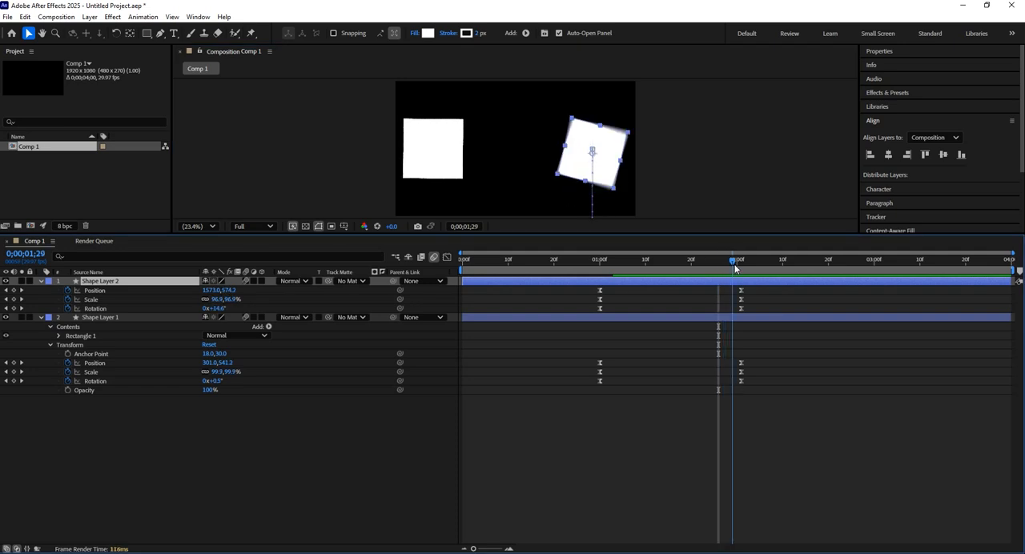
{"action": "left_click_drag", "start_coordinate": [340, 236], "coordinate": [322, 384]}
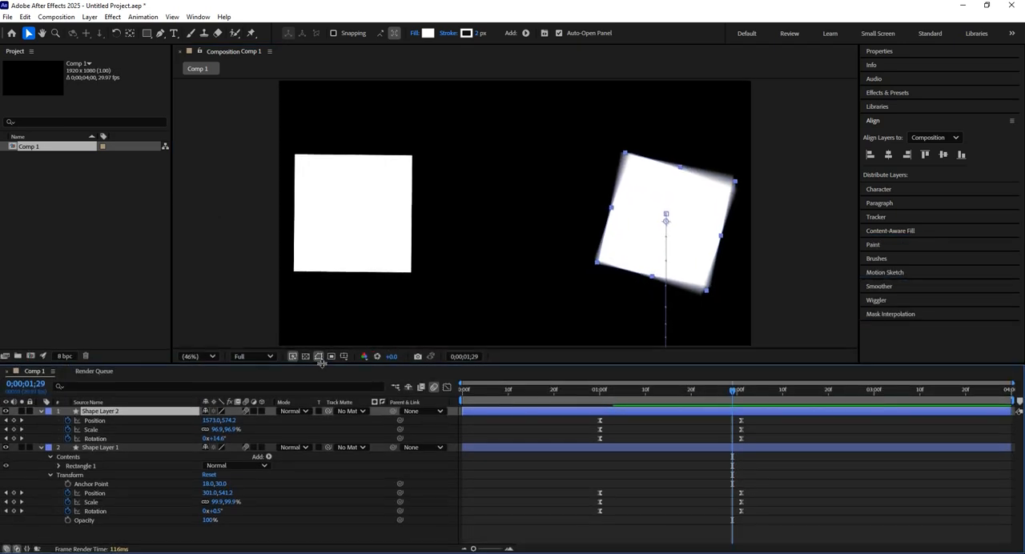
Examine Shape Layer 2's Position, Scale and Rotation speed curves in the Graph Editor while scrubbing back to 0;00;01;26
{"action": "left_click", "coordinate": [738, 397]}
{"action": "left_click_drag", "start_coordinate": [749, 416], "coordinate": [566, 447]}
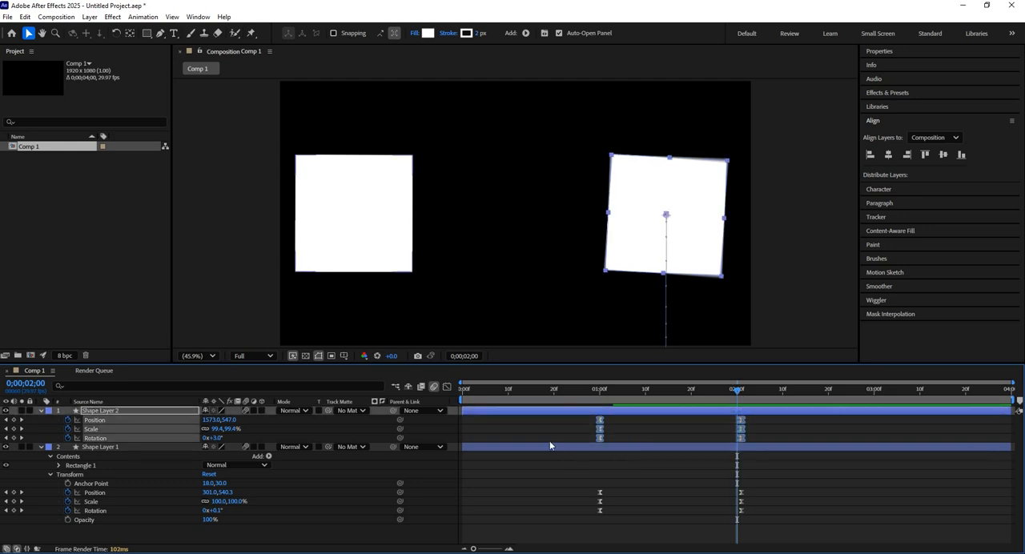
{"action": "left_click", "coordinate": [447, 386]}
{"action": "mouse_move", "coordinate": [734, 403]}
{"action": "left_mouse_down"}
{"action": "mouse_move", "coordinate": [641, 414]}
{"action": "mouse_move", "coordinate": [720, 414]}
{"action": "left_mouse_up"}
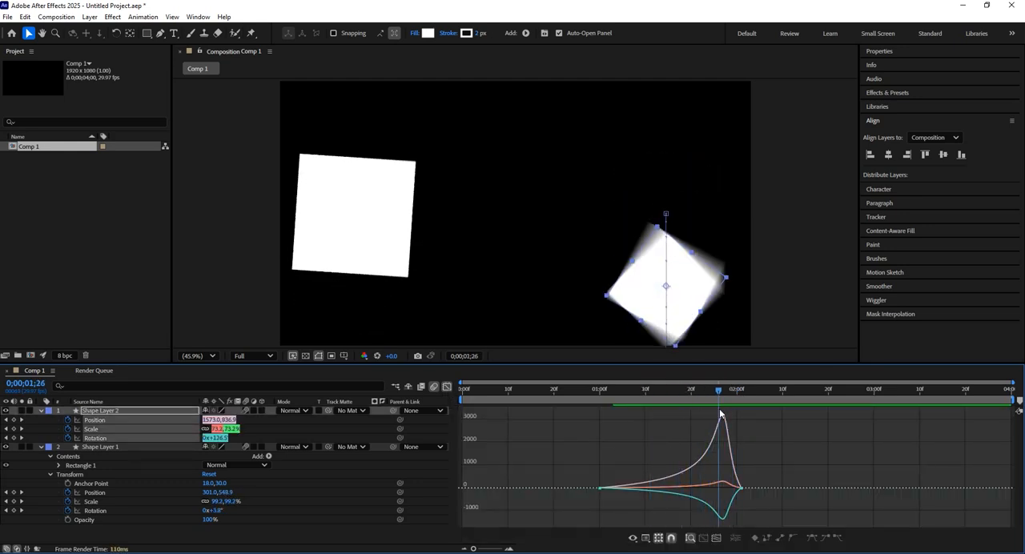
{"action": "left_click", "coordinate": [447, 386]}
Show Shape Layer 1's transform speed curves in the Graph Editor and scrub to 0;00;02;00
{"action": "left_click", "coordinate": [727, 447]}
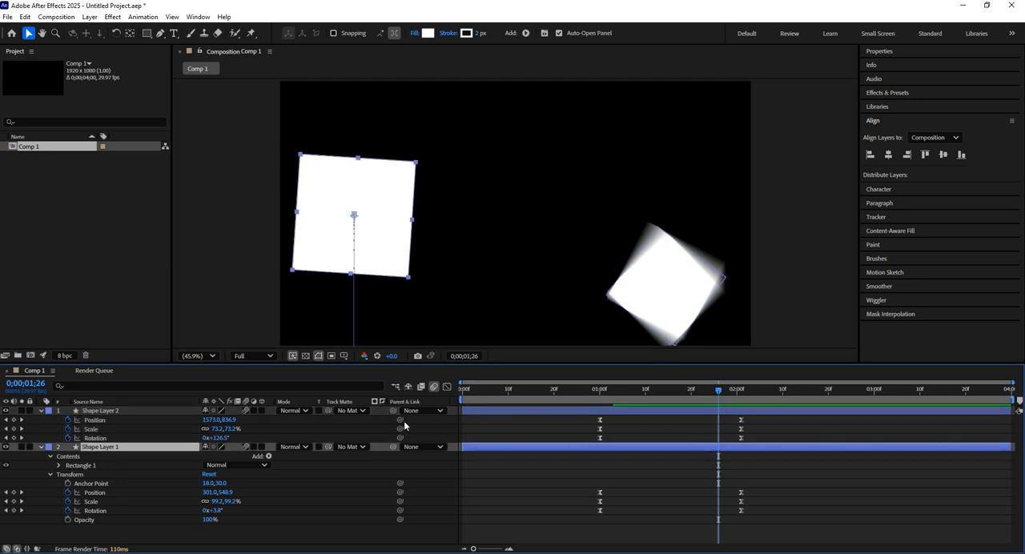
{"action": "left_click", "coordinate": [447, 386]}
{"action": "left_click", "coordinate": [446, 386]}
{"action": "left_click_drag", "start_coordinate": [774, 475], "coordinate": [580, 549]}
{"action": "left_click", "coordinate": [447, 386]}
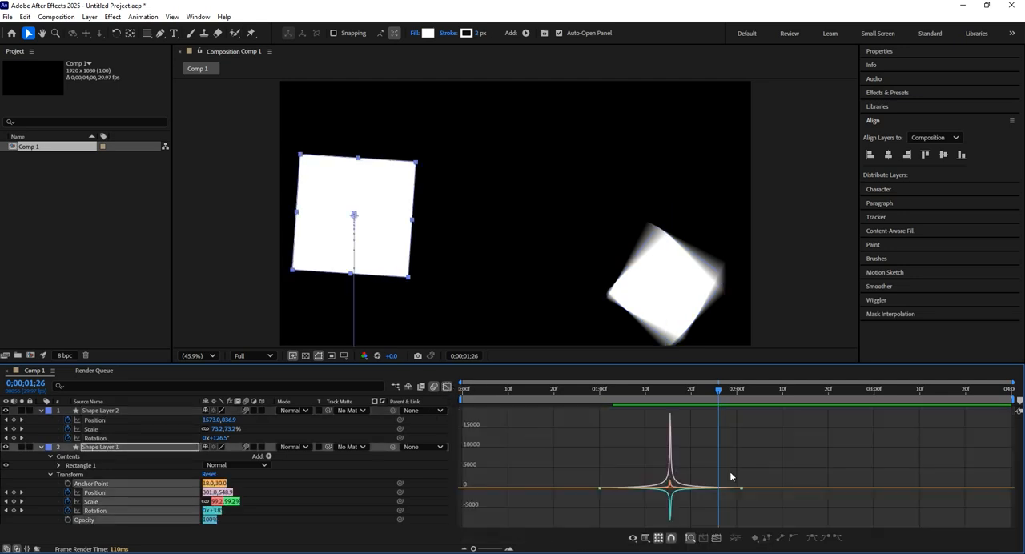
{"action": "left_click_drag", "start_coordinate": [723, 405], "coordinate": [736, 422]}
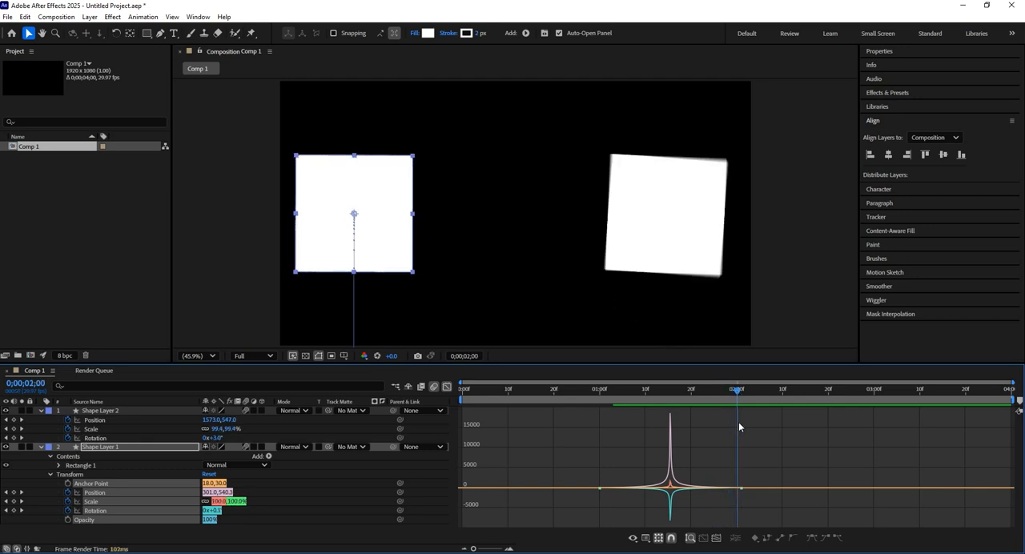